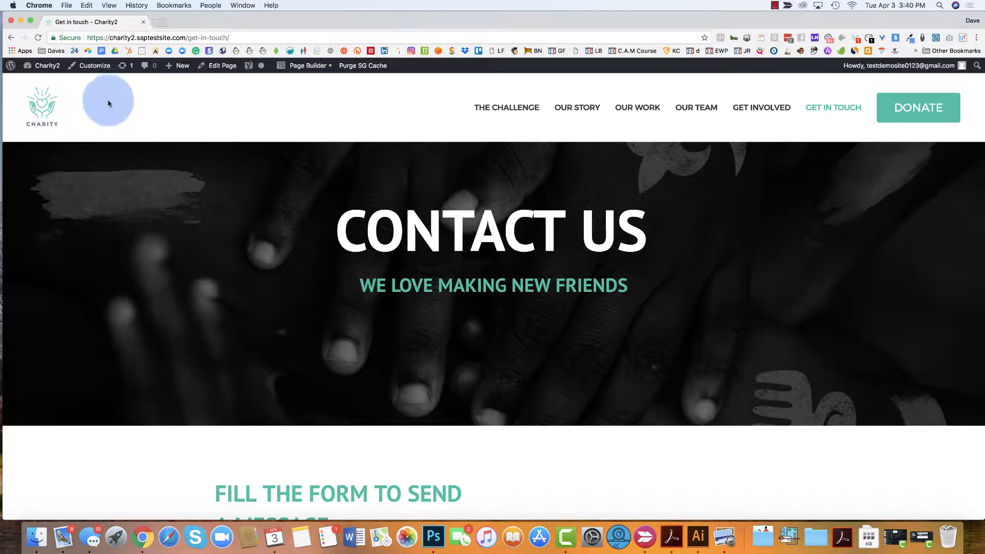
Launch the Customizer from the admin bar while viewing the Get in touch page
left_click(95, 65)
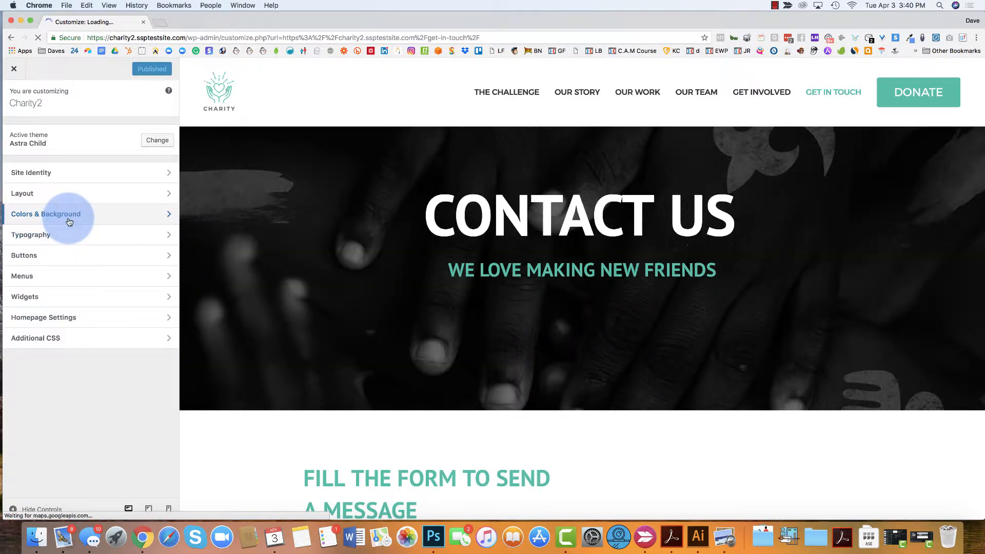
Go to Colors & Background, then its Base Colors group
left_click(69, 222)
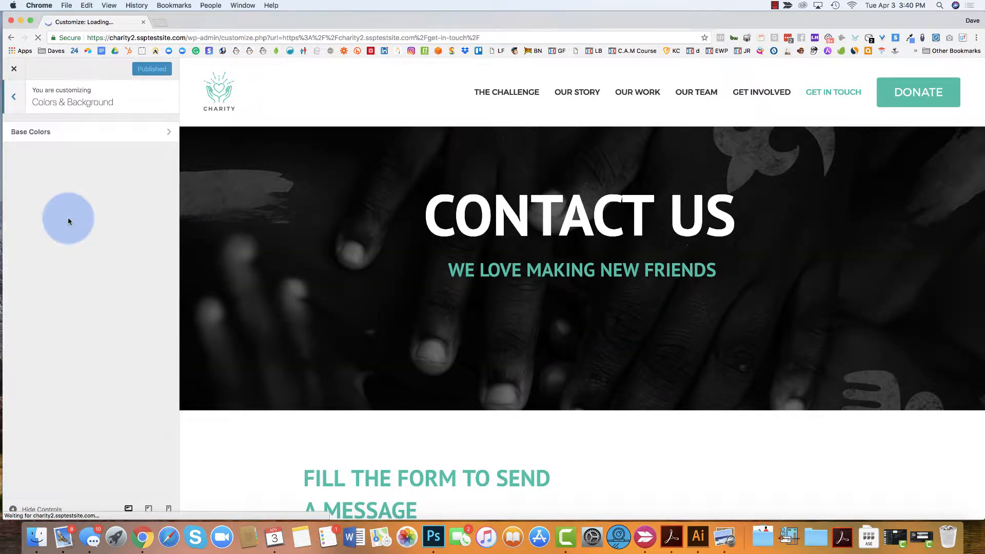
left_click(72, 136)
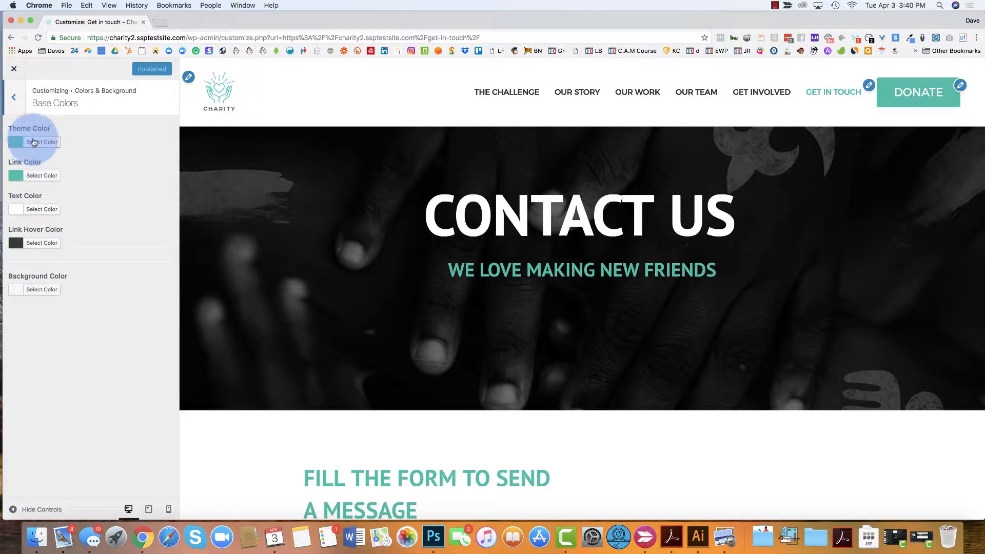
Switch Theme Color from teal #00bfa5 to the red #dd3333 palette swatch
scroll(610, 260, "down", 15)
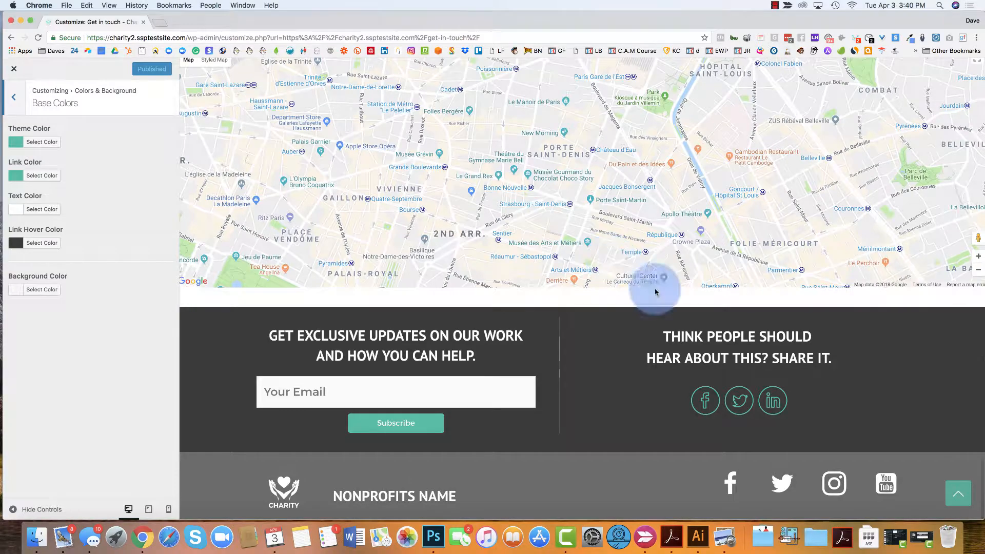
left_click(956, 496)
scroll(800, 306, "down", 12)
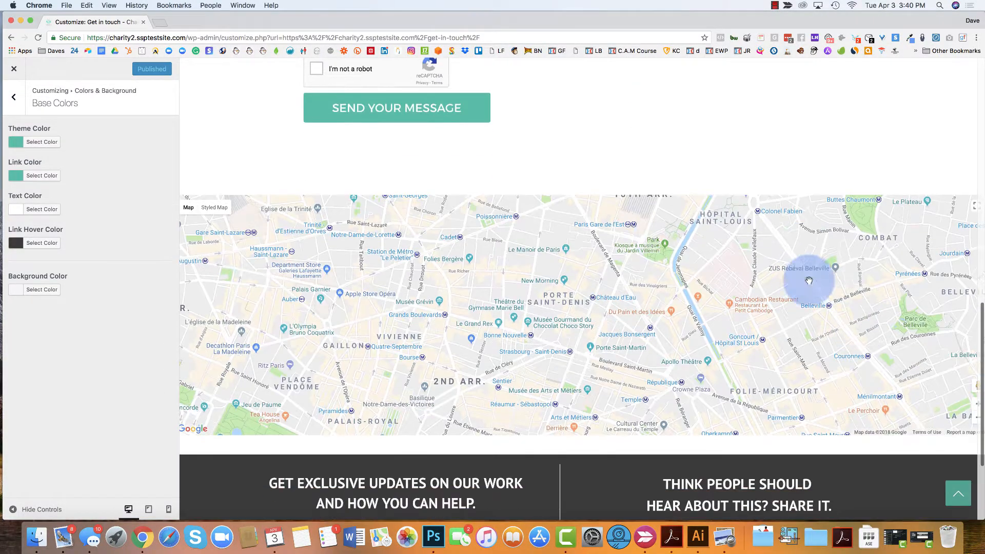
left_click(20, 144)
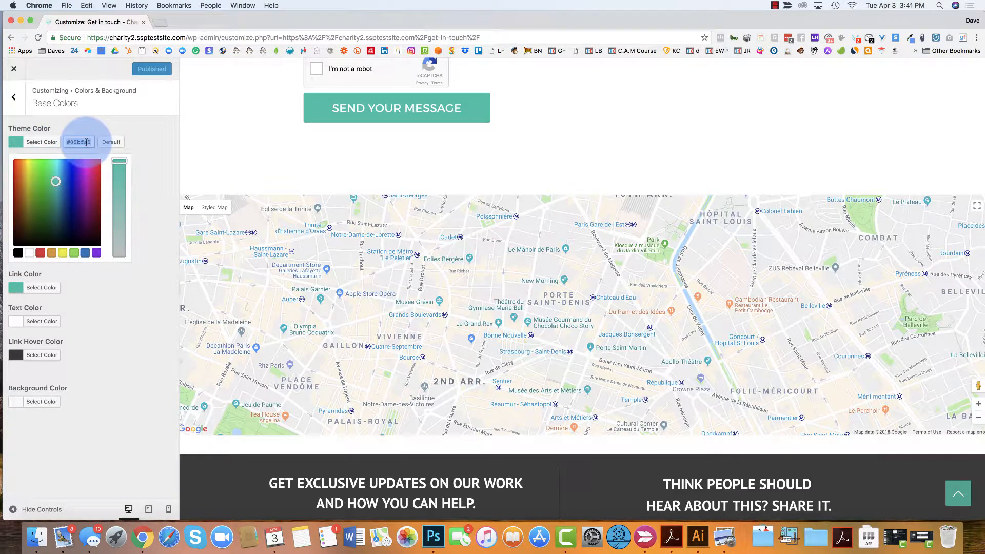
left_click(96, 123)
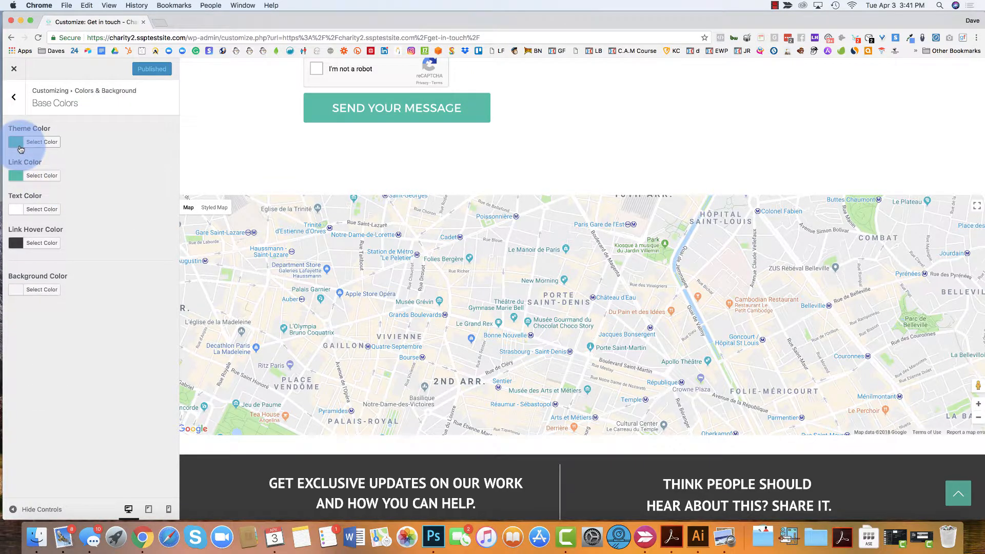
left_click(19, 144)
left_click(43, 252)
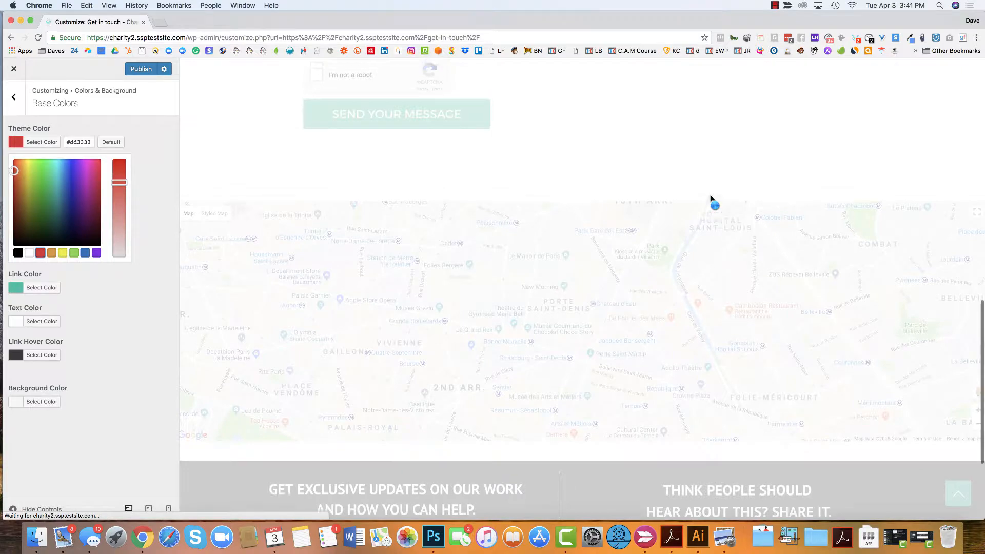
scroll(711, 196, "down", 15)
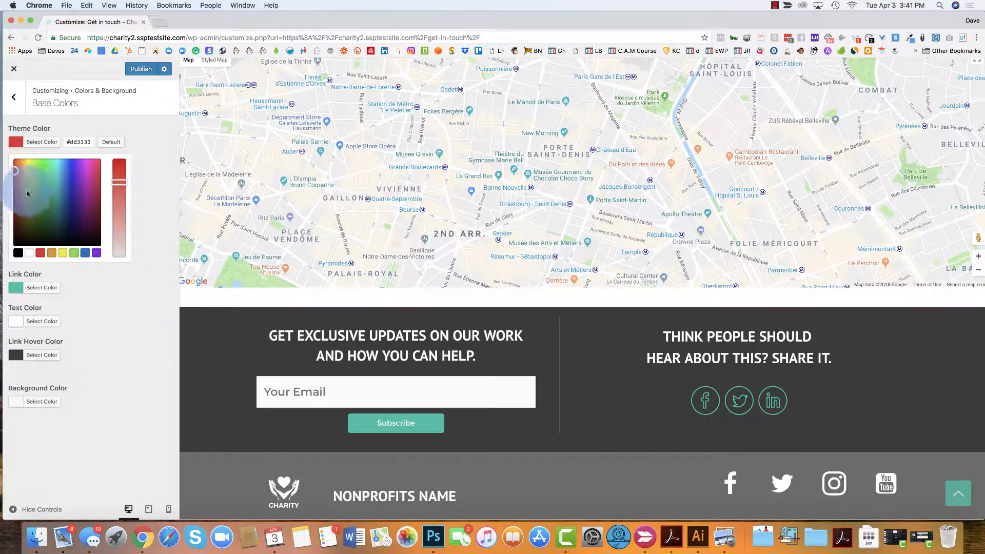
left_click(144, 120)
left_click(42, 176)
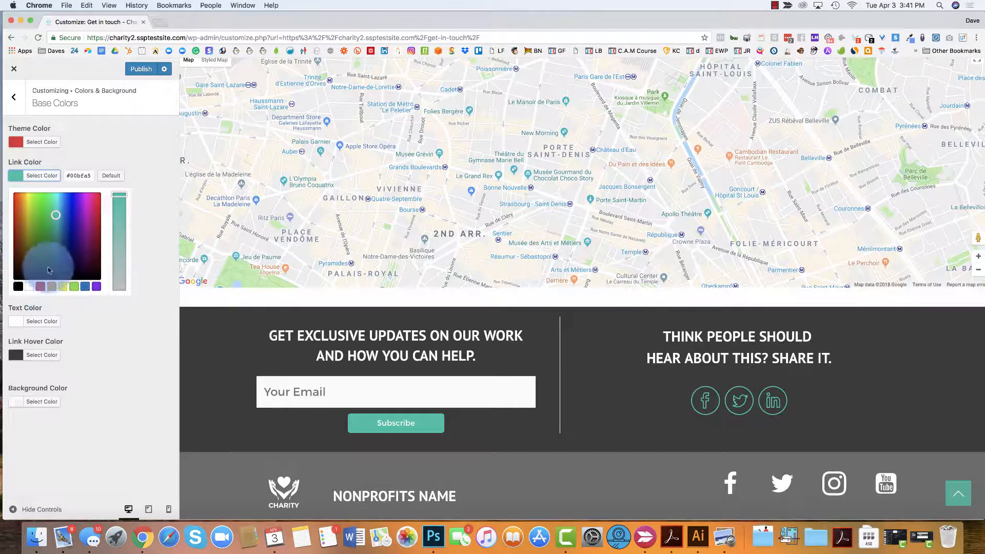
Set Link Color to the red #dd3333 swatch
left_click(138, 165)
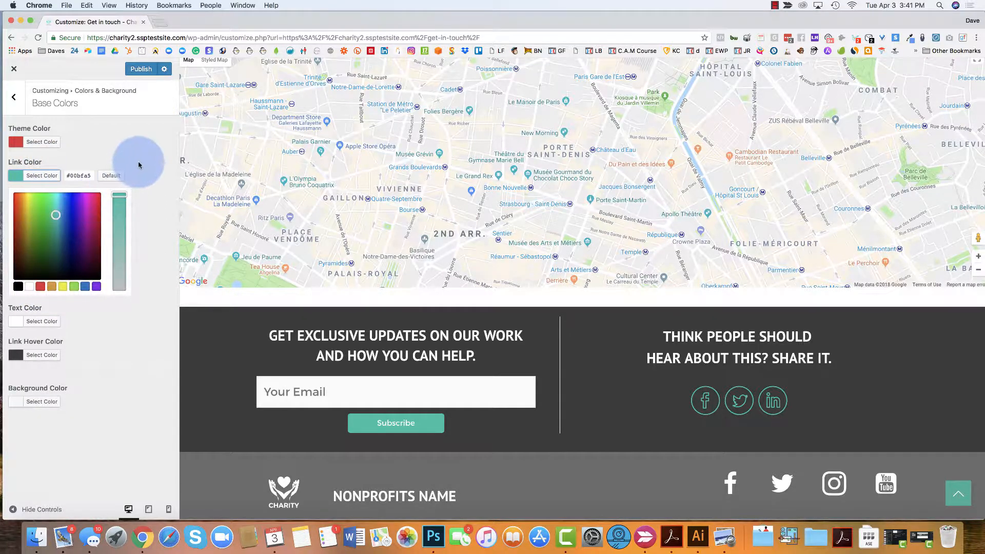
left_click(40, 286)
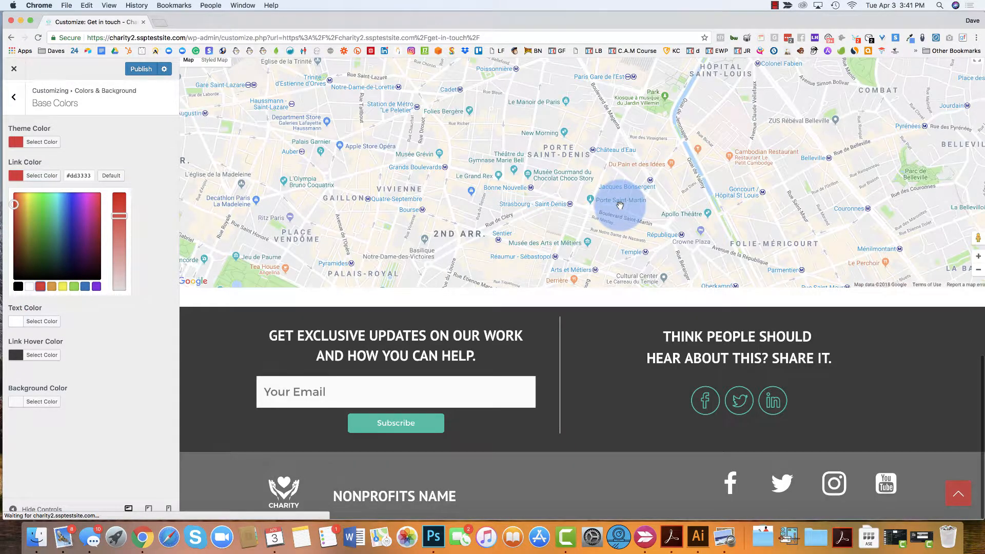
scroll(740, 248, "up", 10)
scroll(740, 249, "up", 2)
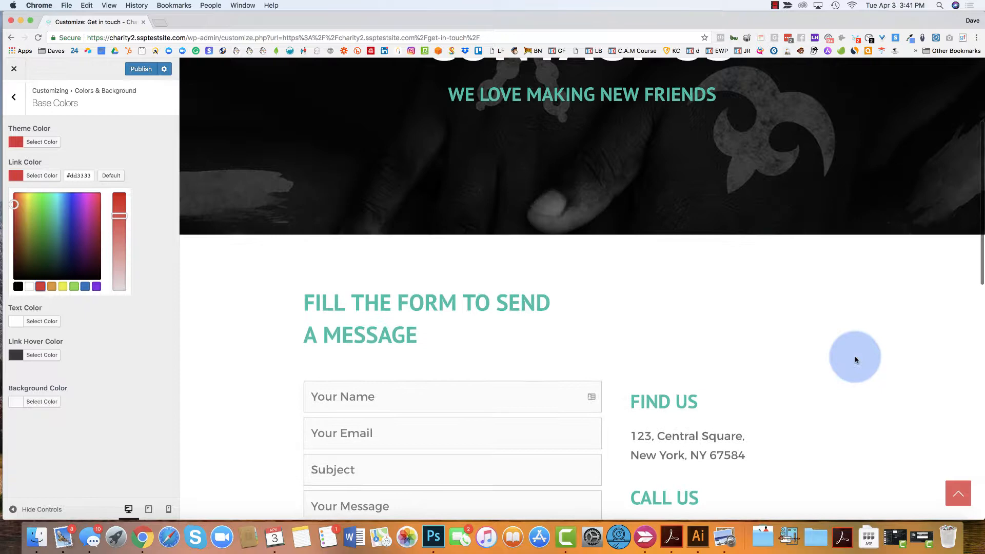
left_click(958, 491)
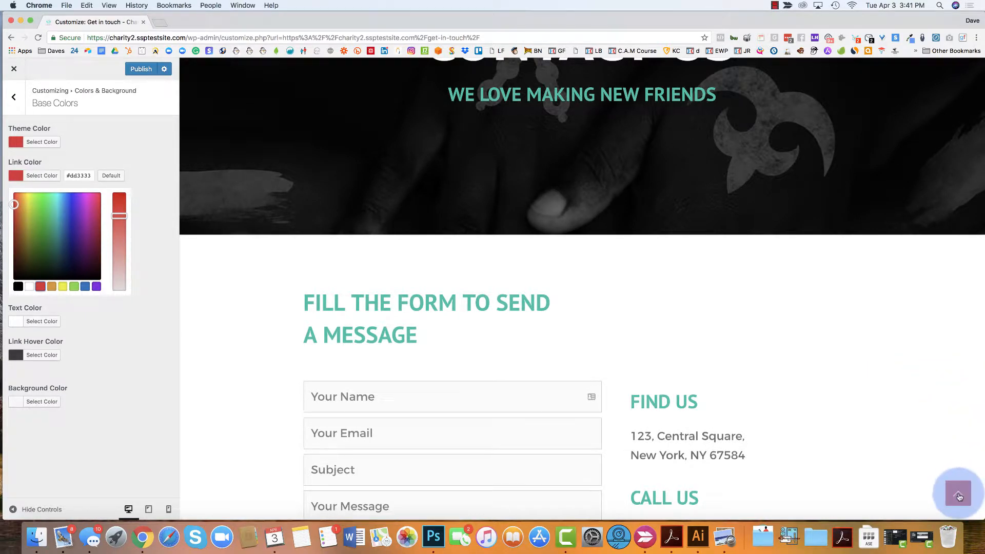
Scroll the contact page preview to check the red colours around the CALL US heading
scroll(788, 260, "down", 8)
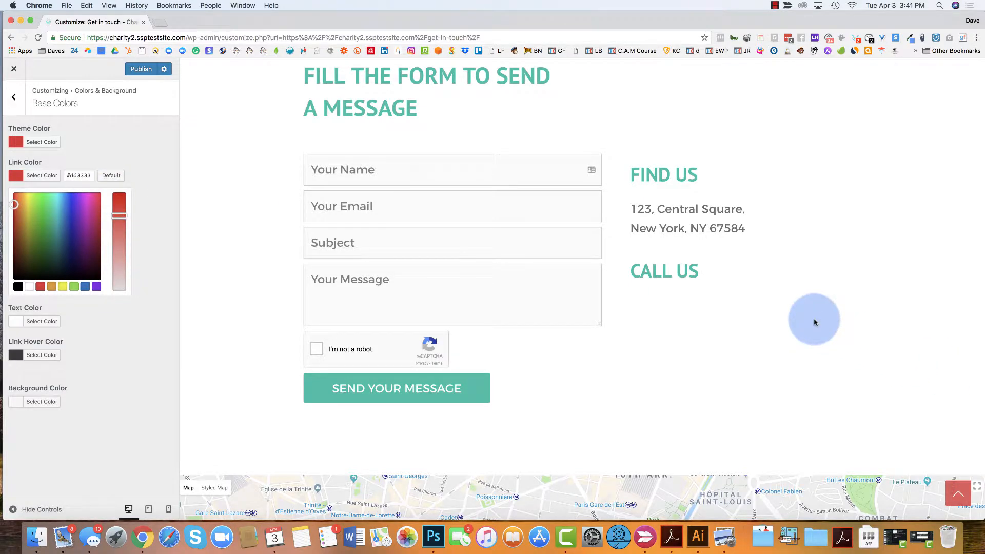
scroll(814, 321, "down", 10)
scroll(815, 322, "down", 2)
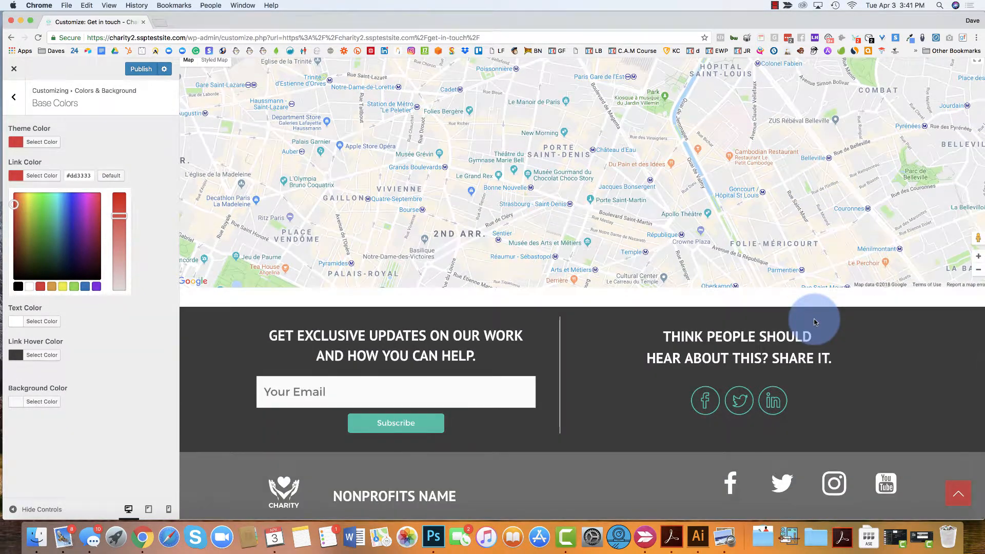
scroll(814, 322, "up", 20)
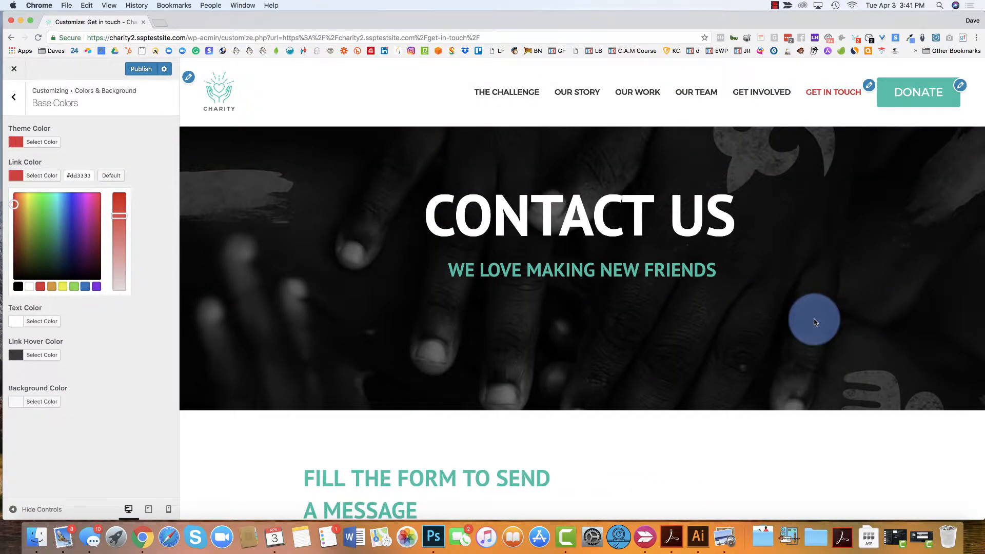
scroll(815, 321, "down", 15)
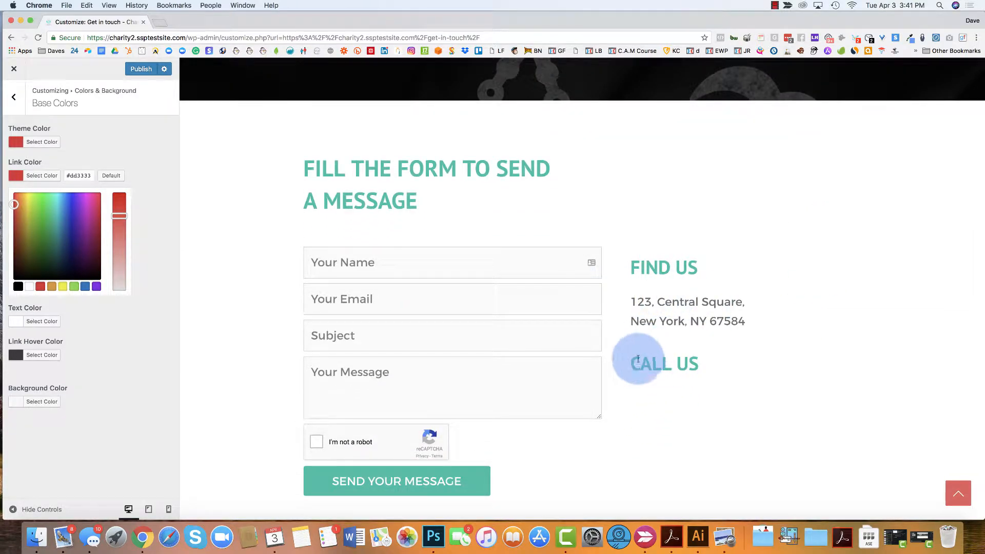
left_click_drag(638, 359, 703, 365)
left_click(706, 367)
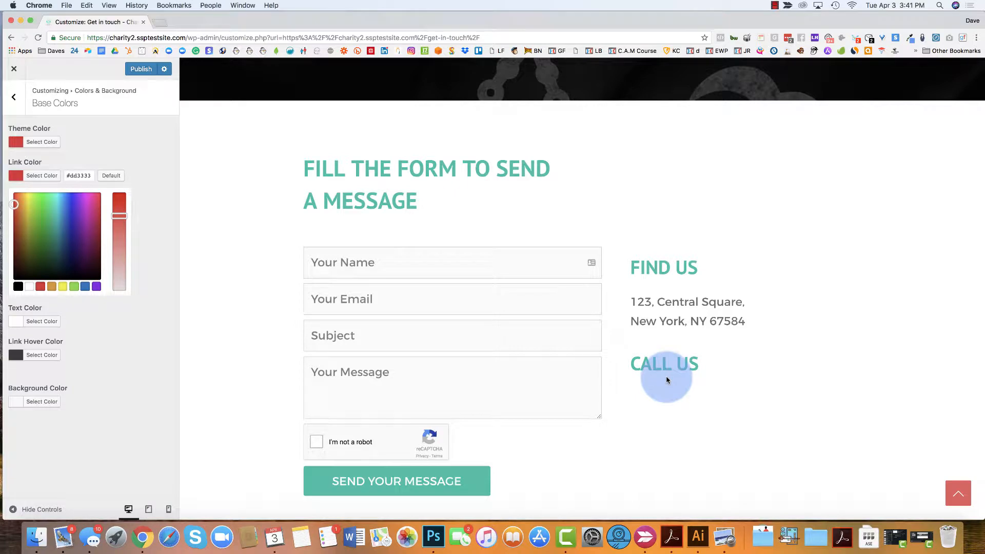
scroll(667, 379, "up", 5)
scroll(667, 378, "down", 3)
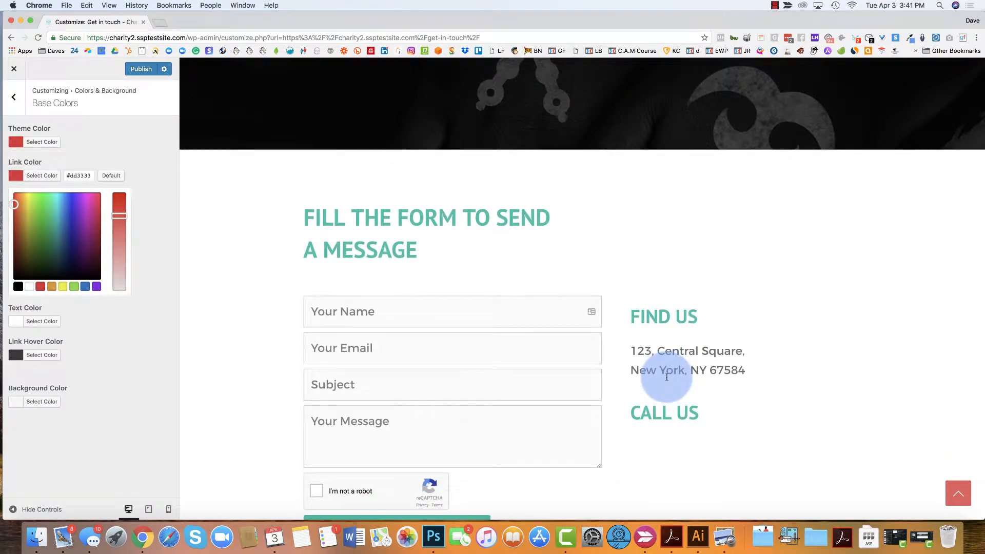
scroll(666, 377, "up", 6)
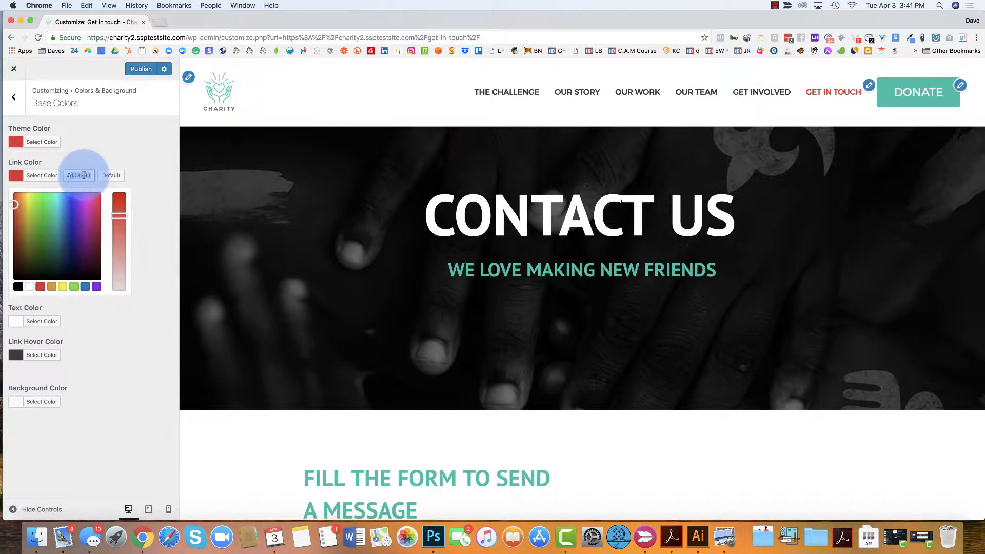
Reset Link Color to default and paste #00bfa5 into Theme Color's hex field
left_click(86, 153)
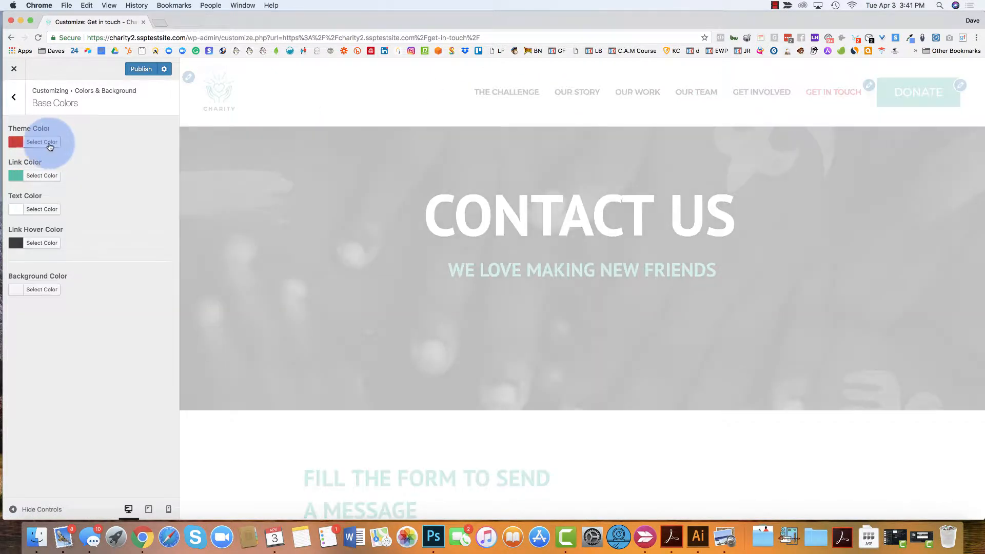
left_click(25, 143)
left_click(75, 141)
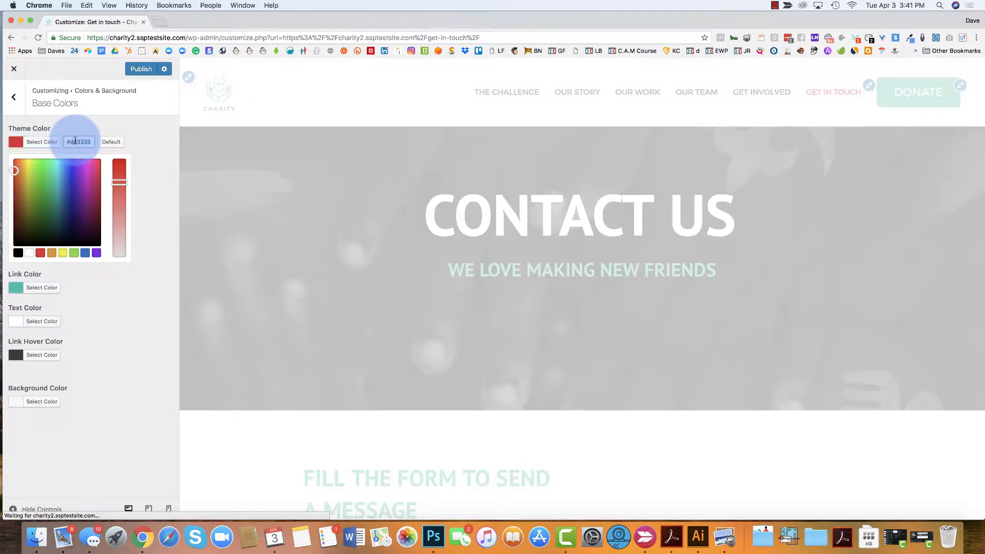
key("super+v")
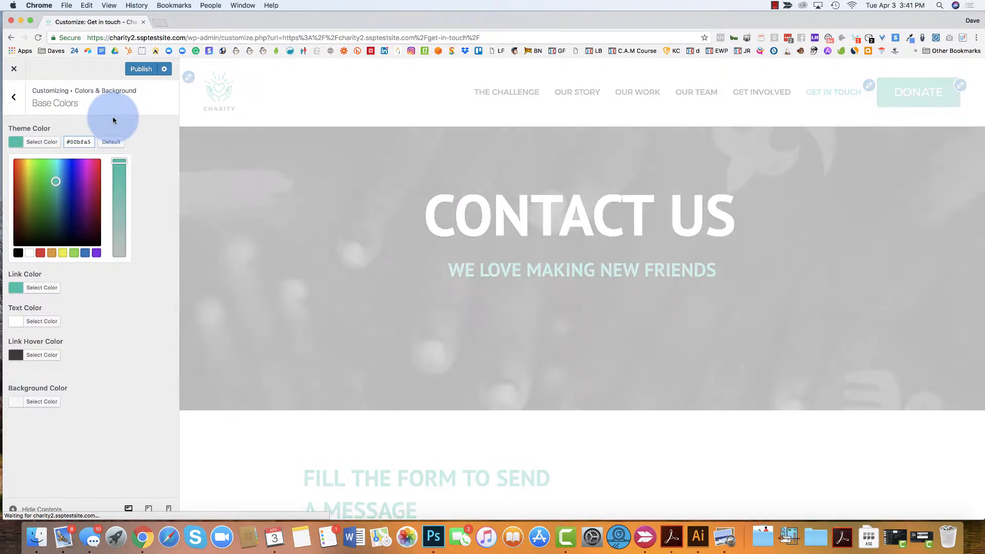
left_click(113, 119)
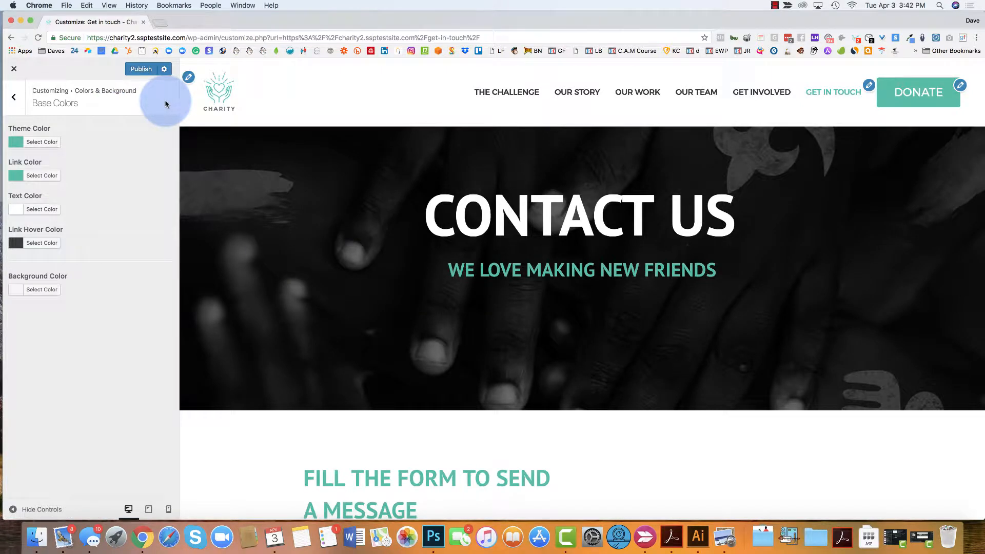
left_click(16, 143)
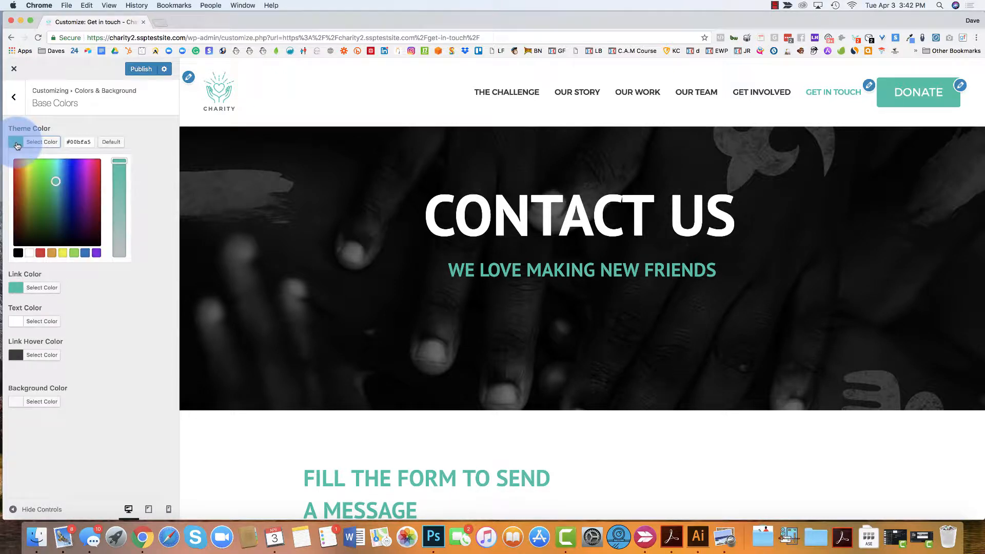
left_click(93, 122)
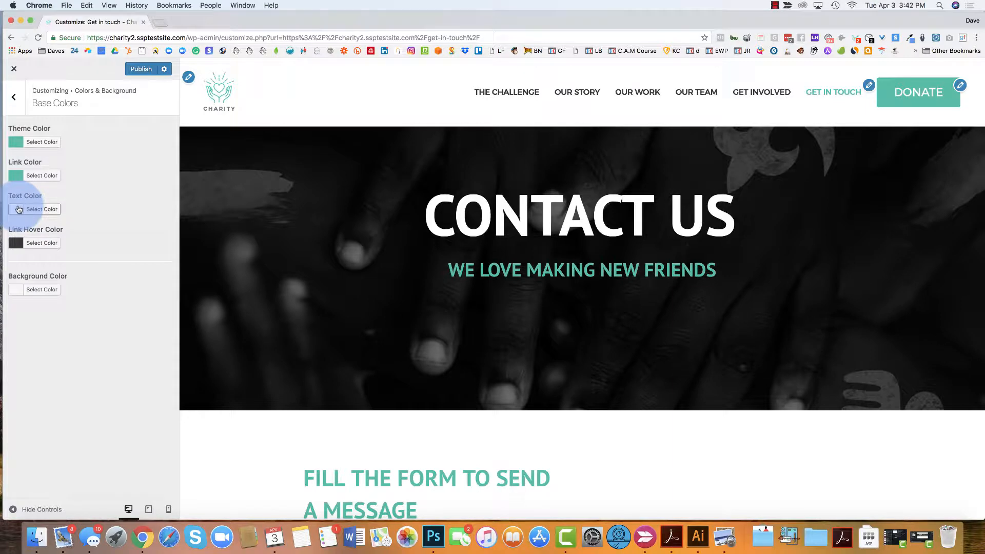
left_click(17, 209)
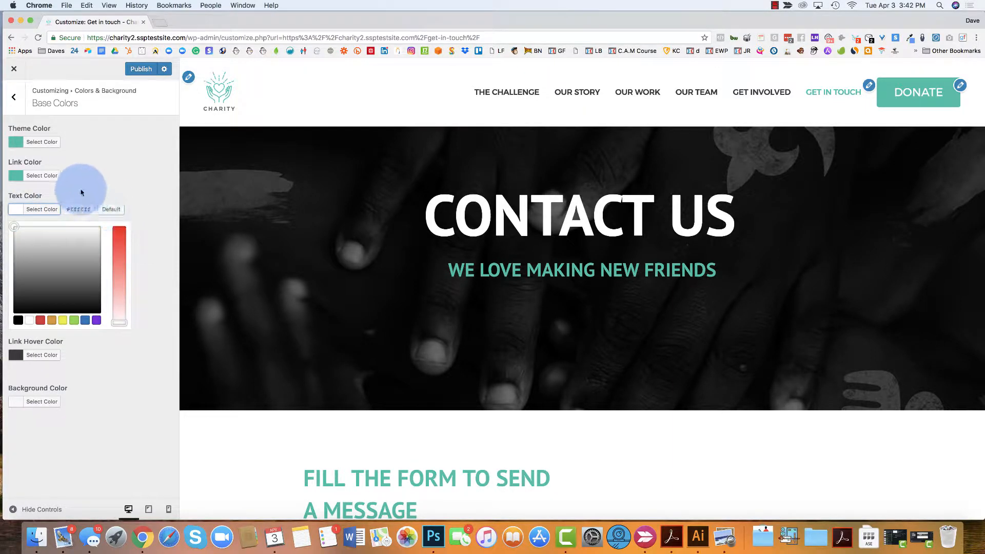
left_click(19, 321)
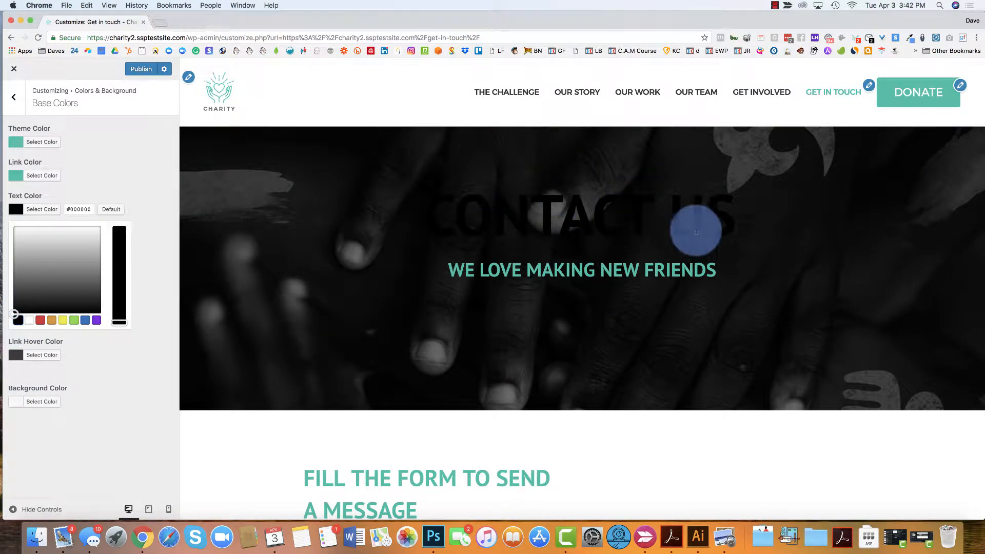
scroll(519, 236, "down", 4)
scroll(519, 221, "up", 4)
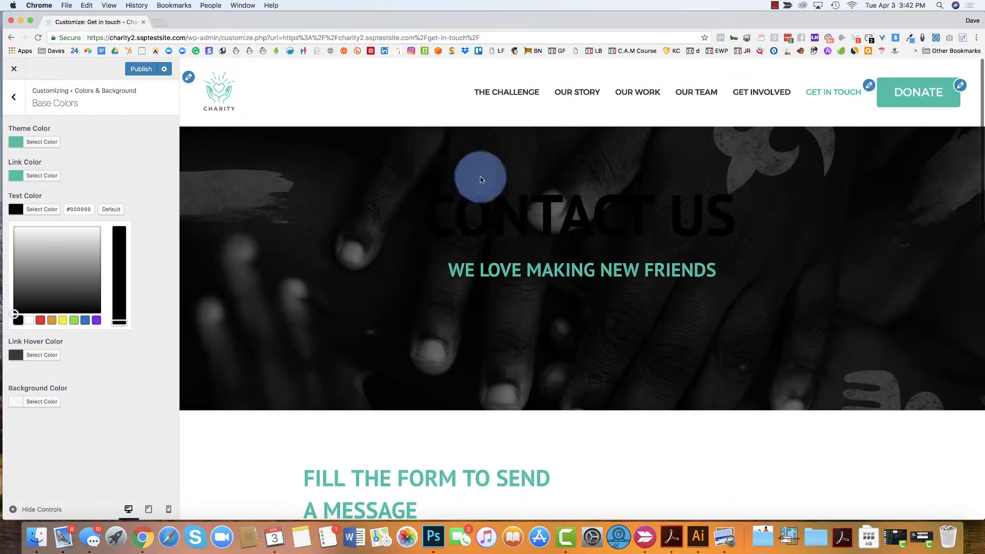
left_click(30, 321)
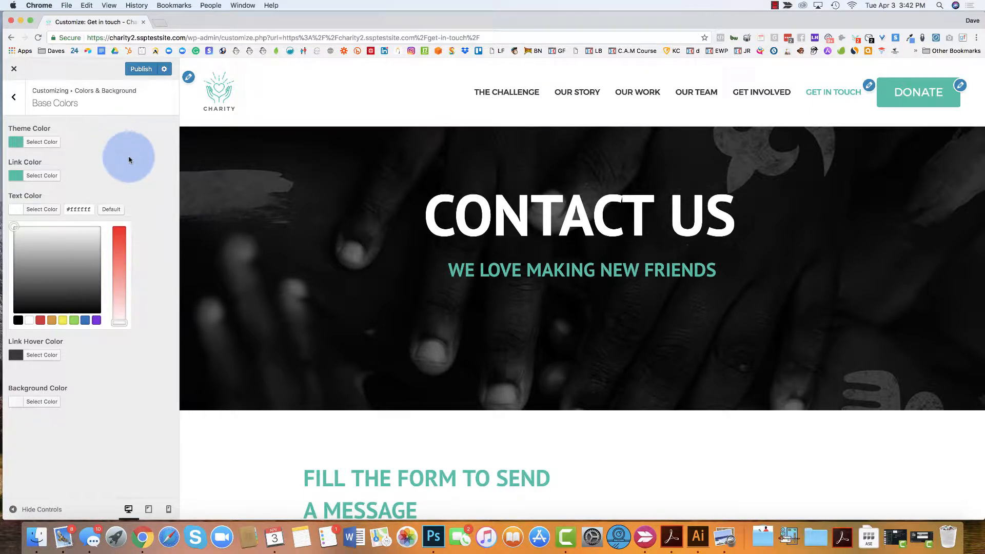
left_click(102, 181)
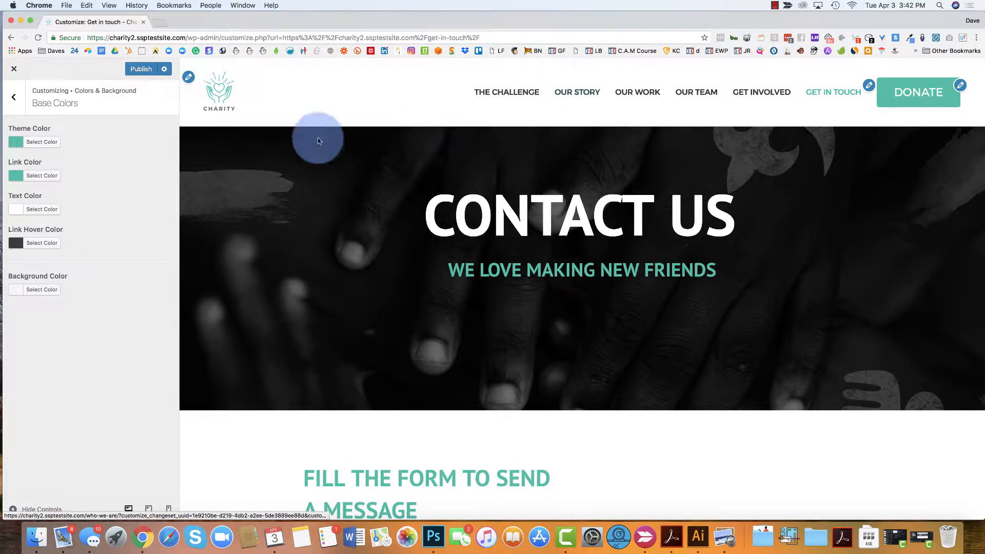
Set Background Color to the red #dd3333 palette swatch
scroll(424, 282, "down", 6)
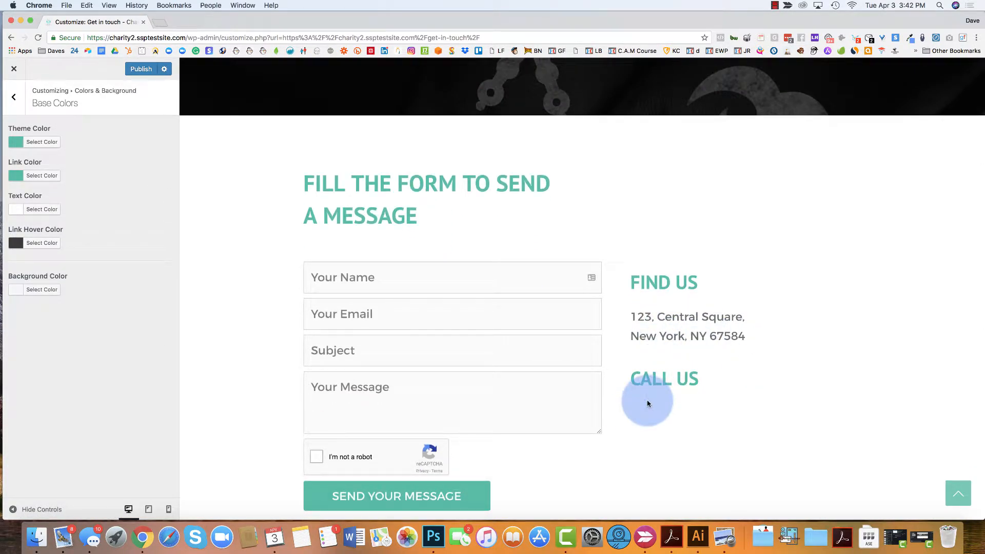
scroll(647, 404, "down", 10)
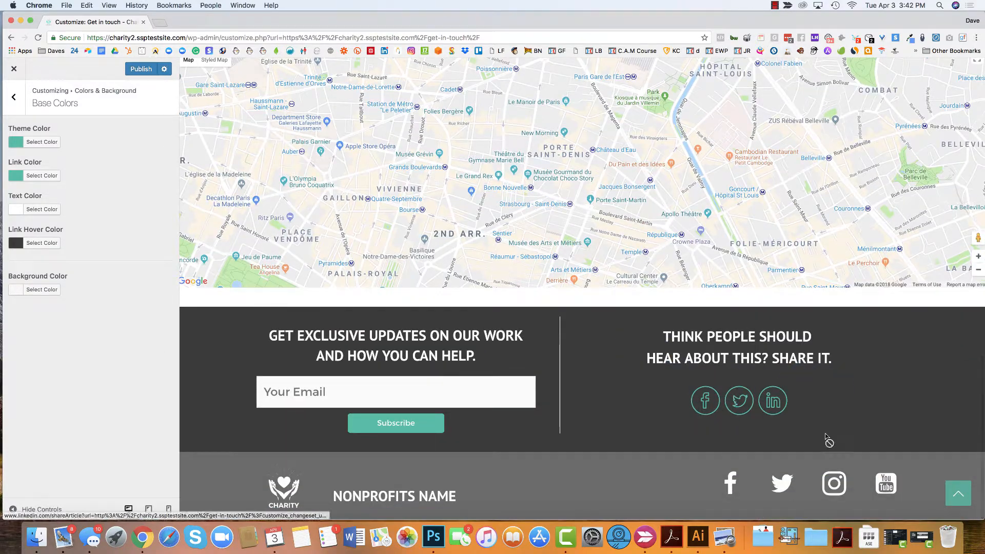
scroll(544, 153, "up", 20)
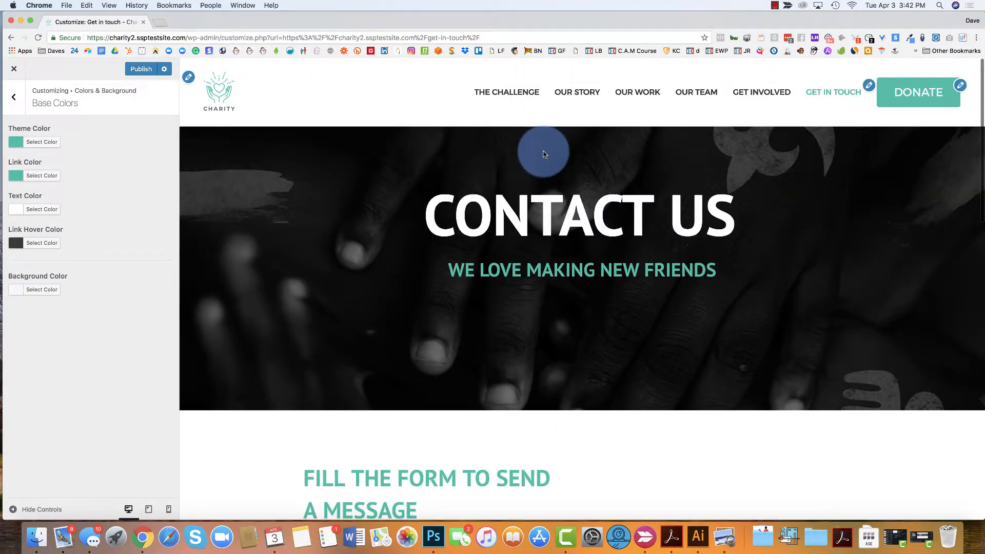
left_click(20, 294)
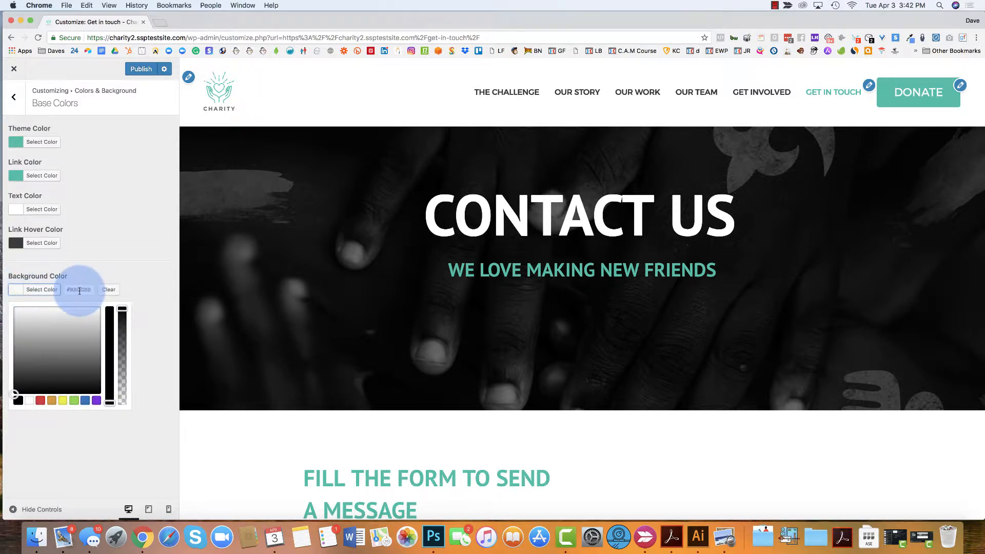
scroll(323, 273, "down", 5)
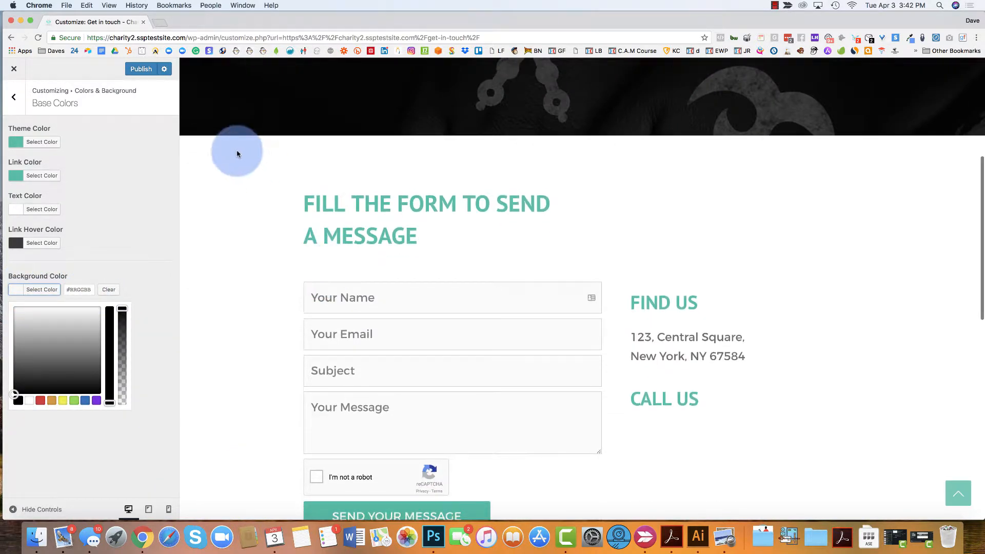
left_click(87, 290)
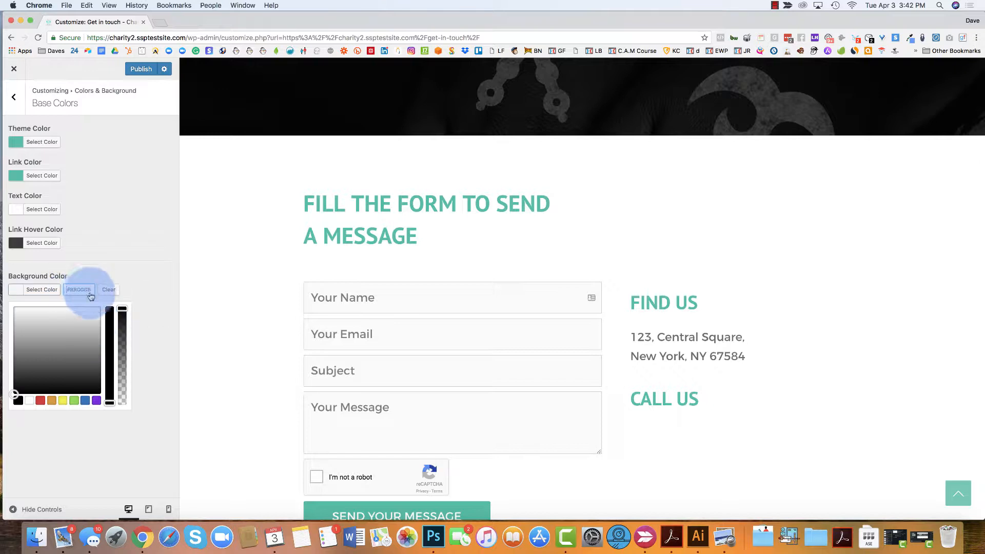
left_click(41, 404)
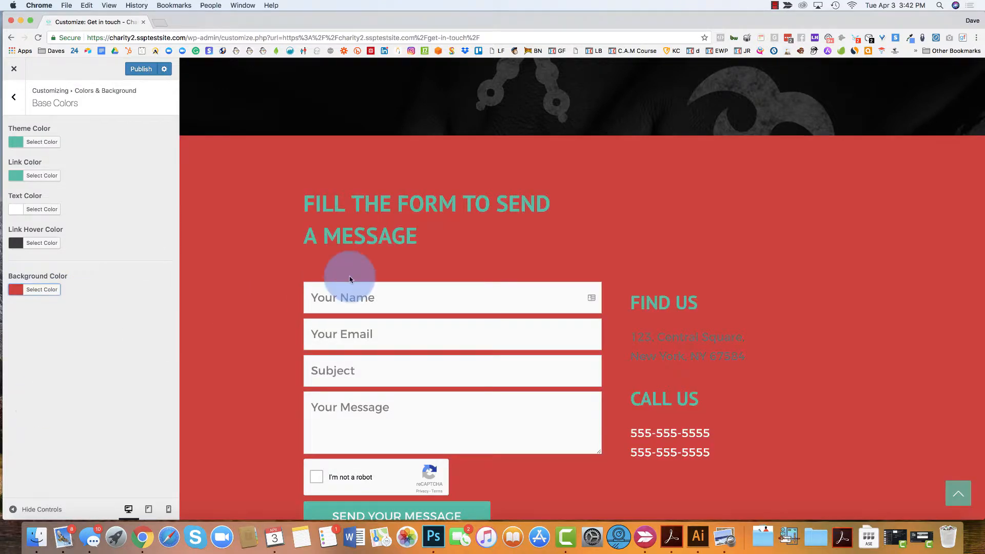
Confirm the background reads #dd3333, then exit the Customizer discarding unpublished changes
scroll(348, 271, "down", 10)
scroll(580, 304, "up", 15)
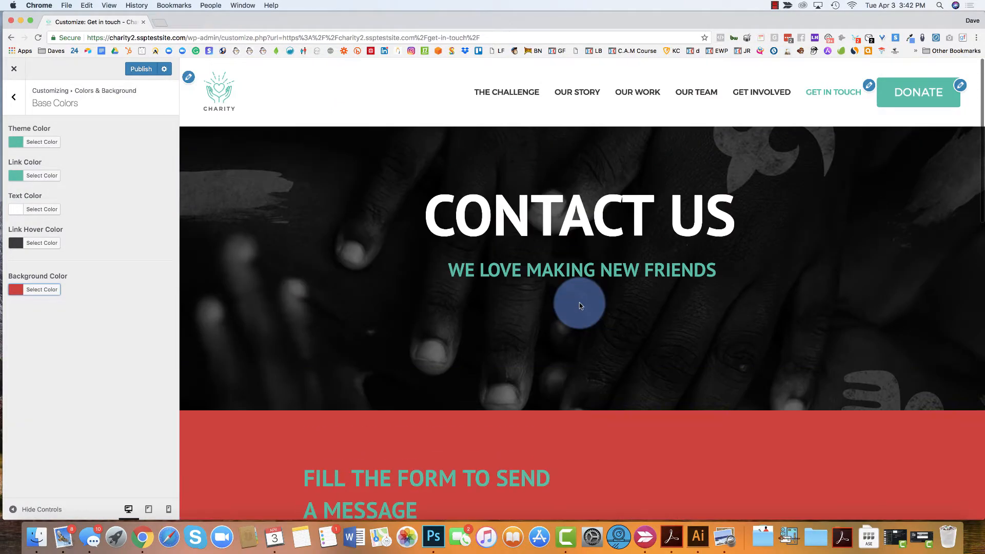
scroll(401, 254, "down", 5)
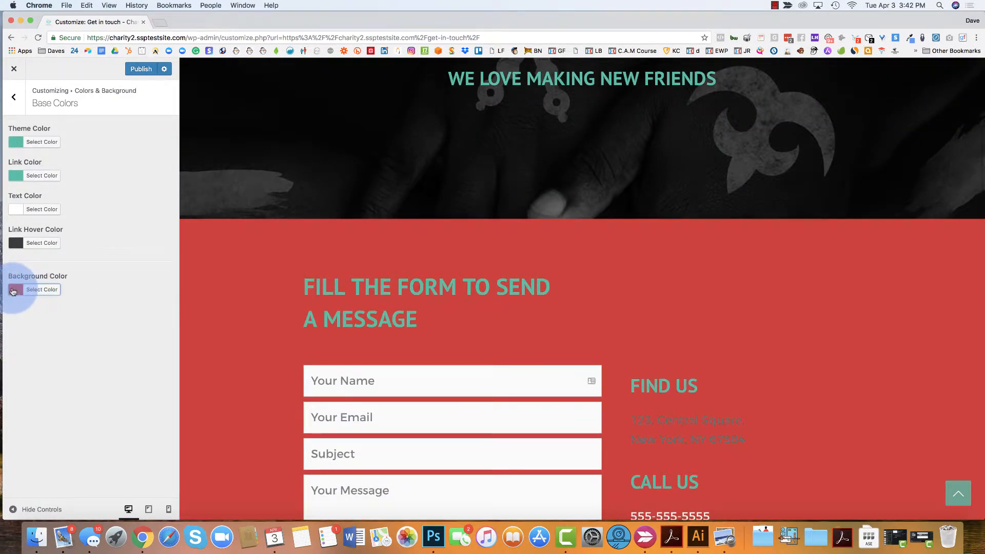
left_click(13, 290)
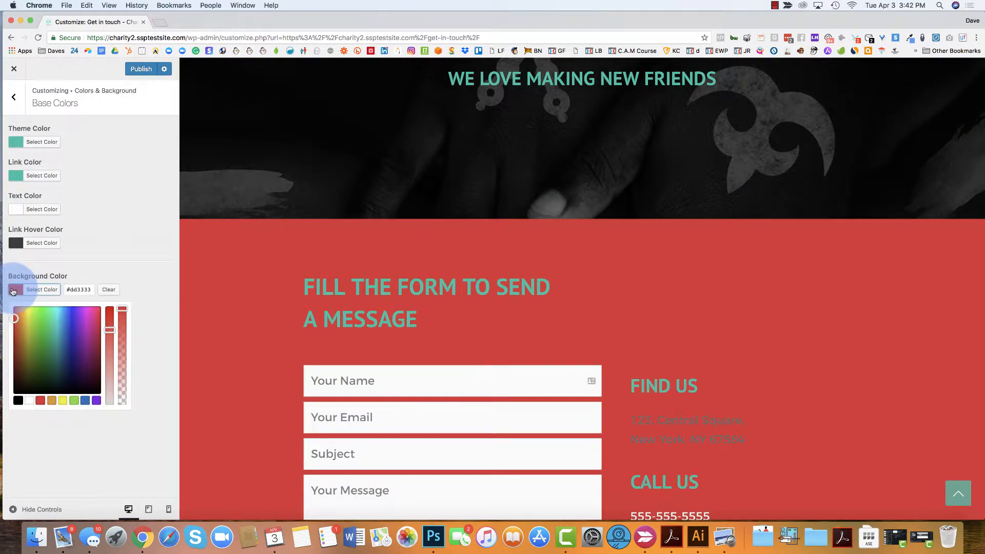
left_click(69, 290)
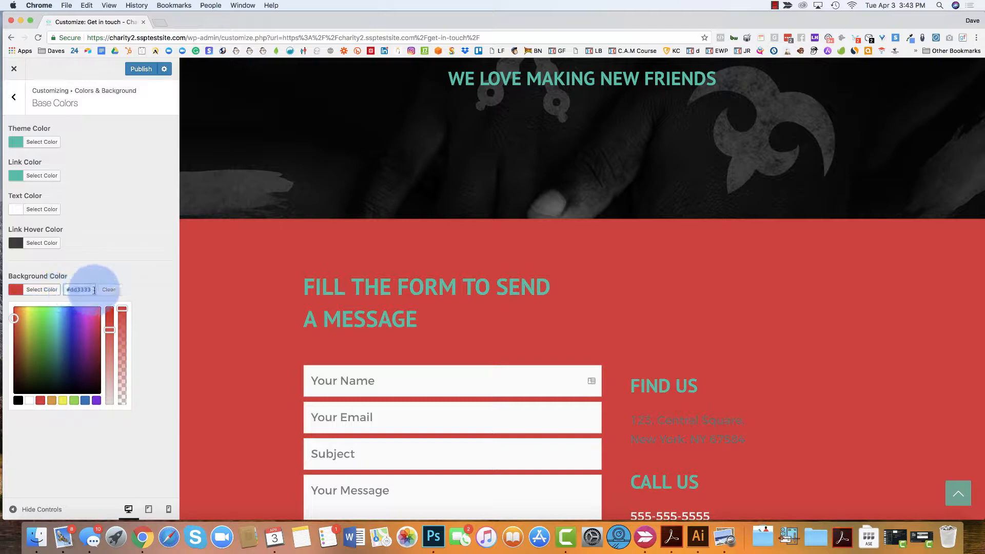
left_click(124, 169)
left_click(13, 68)
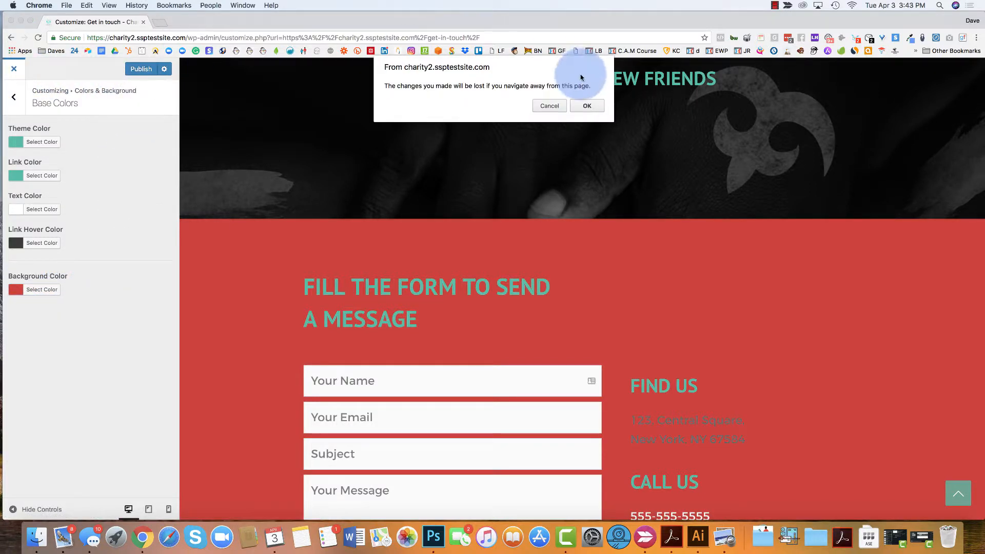
left_click(576, 109)
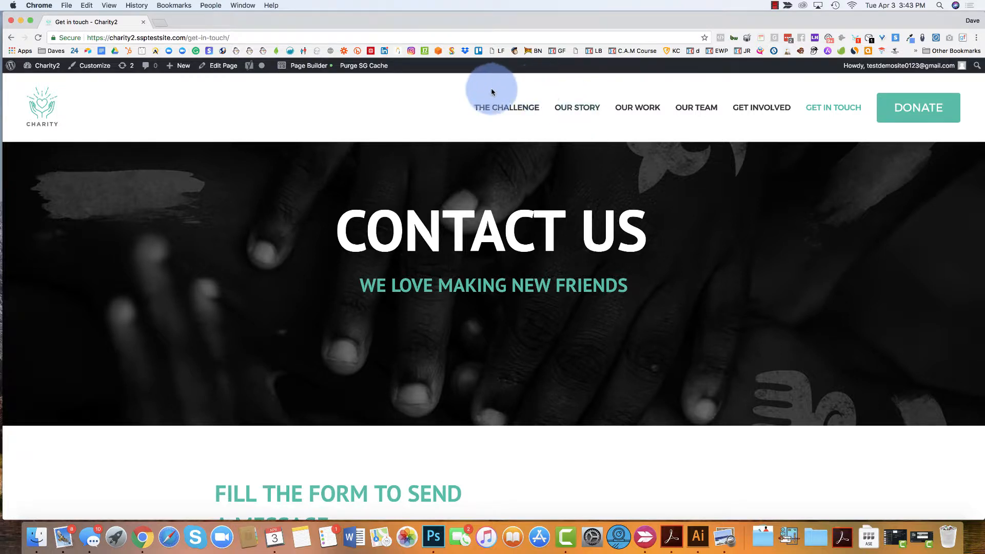
Scroll through the live Get in touch page with its original white background
scroll(325, 343, "down", 10)
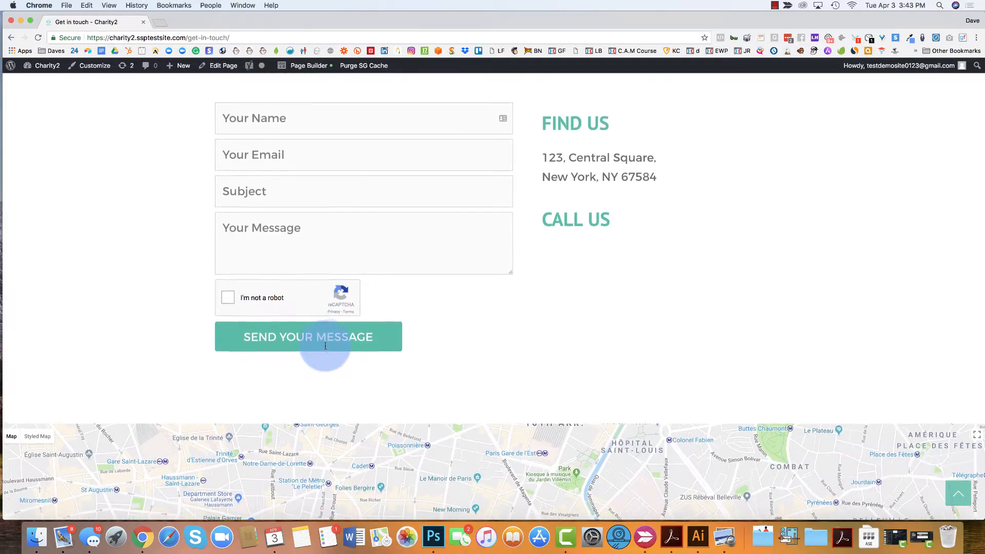
scroll(508, 323, "up", 10)
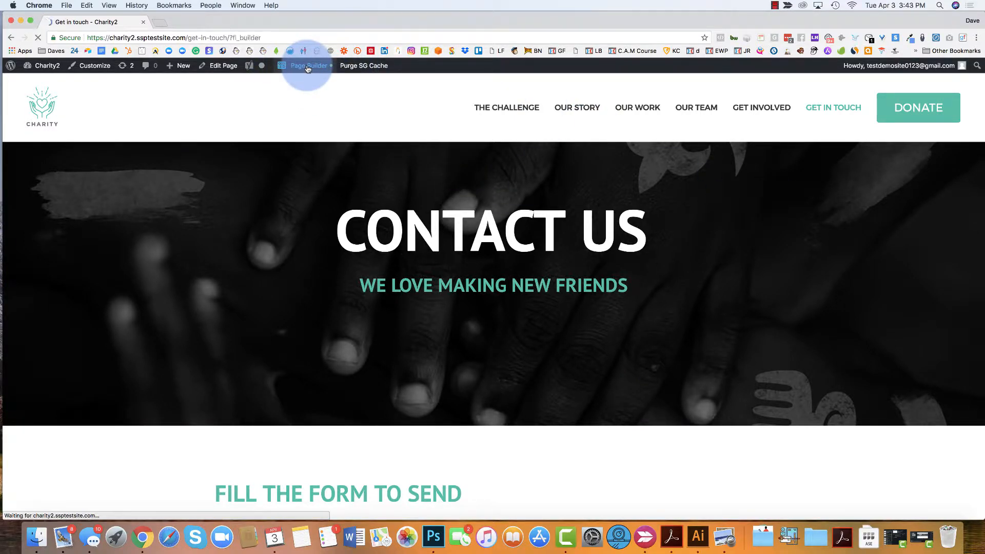
Inspect the Fill the form heading's Info List typography, then cancel without changes
scroll(308, 69, "down", 10)
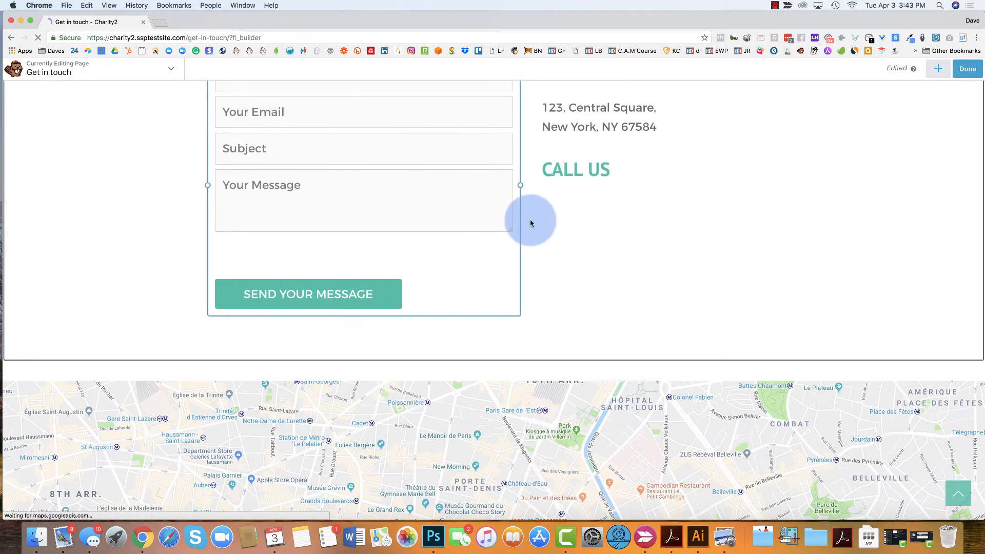
scroll(530, 220, "up", 5)
left_click(385, 262)
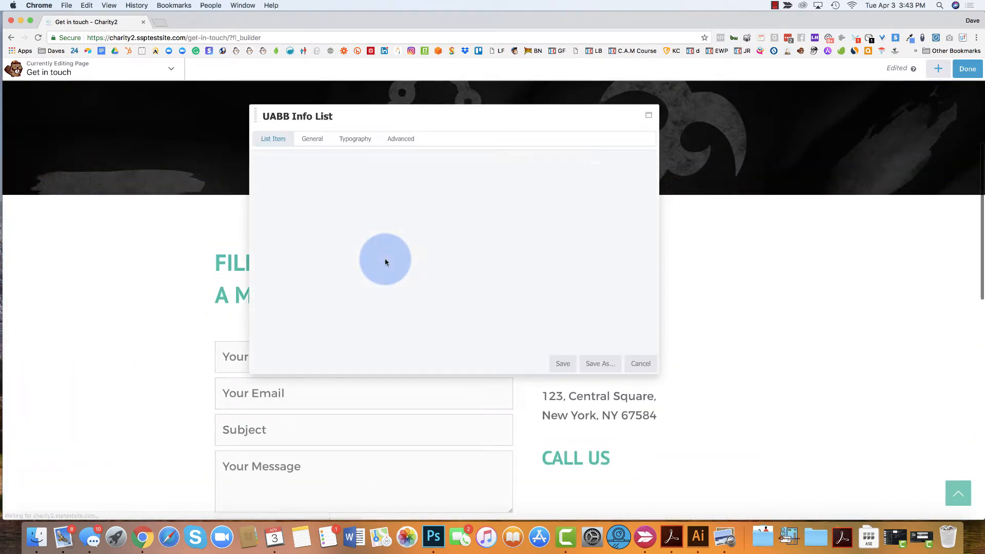
left_click(352, 147)
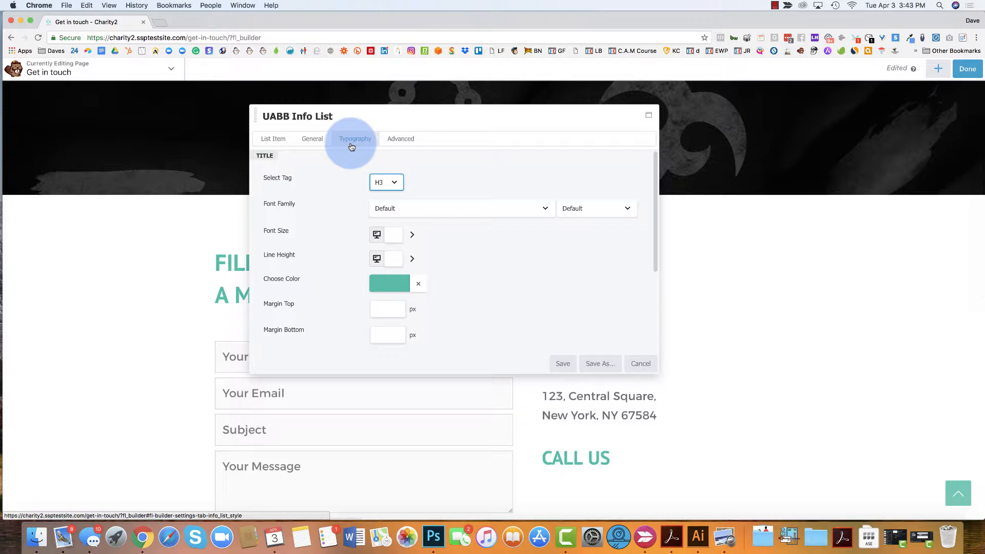
left_click(641, 363)
scroll(420, 224, "down", 5)
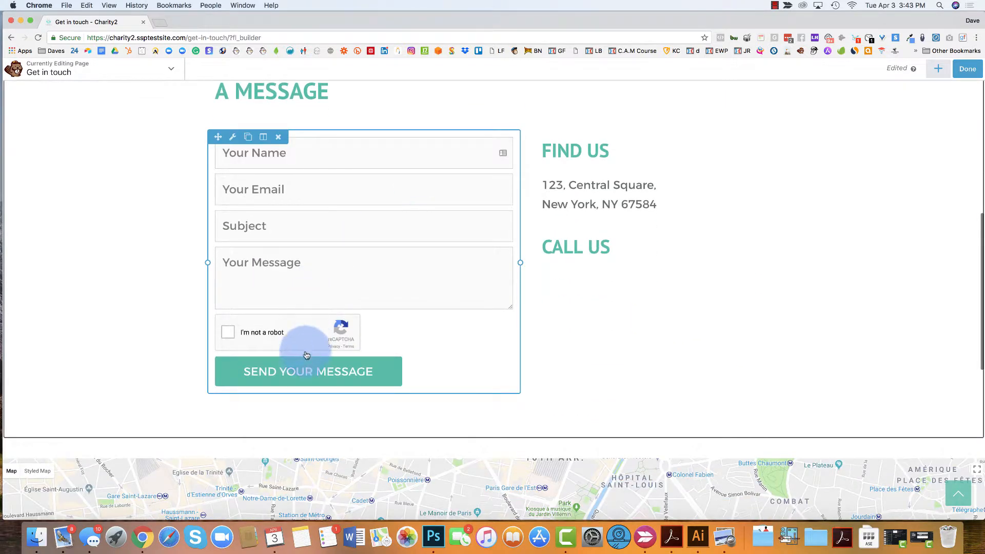
left_click(304, 371)
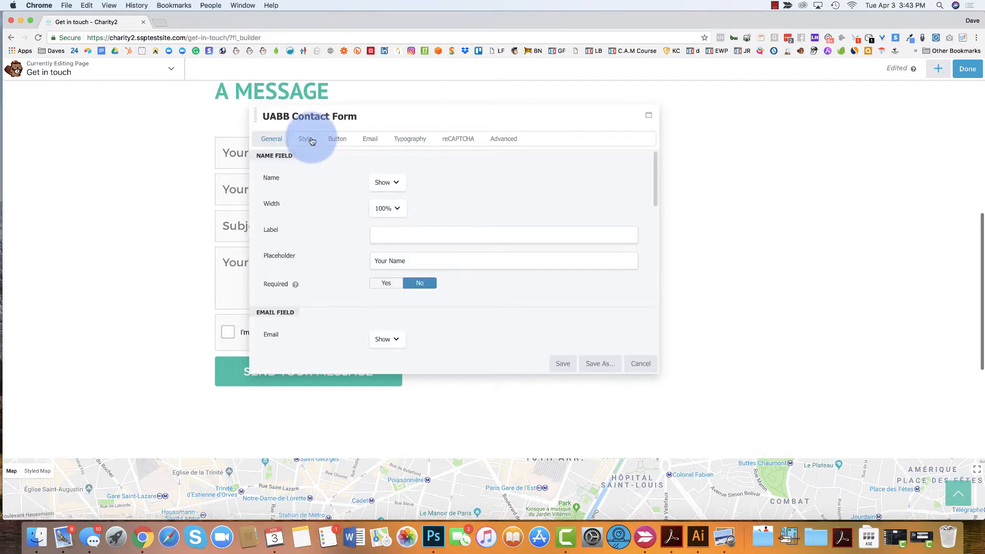
scroll(338, 265, "down", 5)
scroll(325, 255, "up", 2)
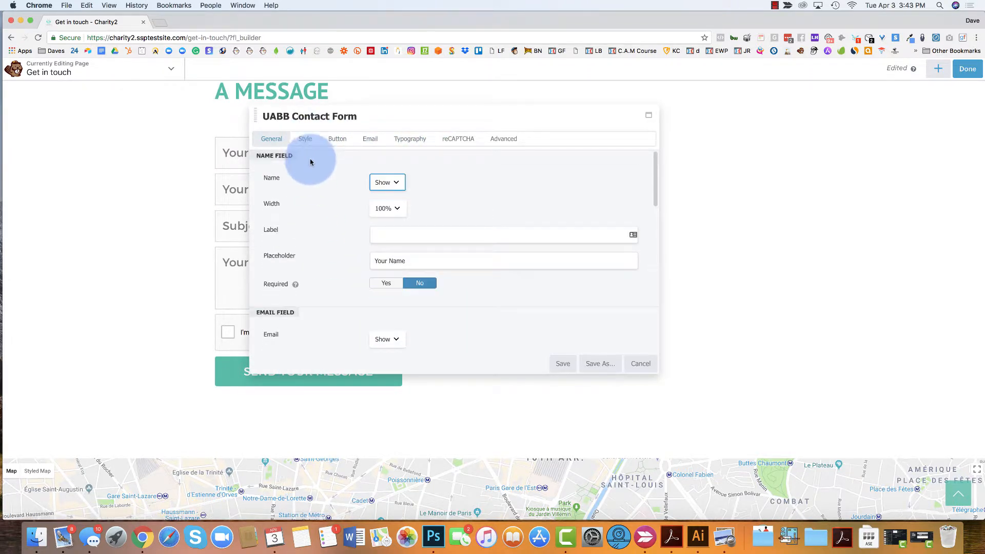
left_click(305, 138)
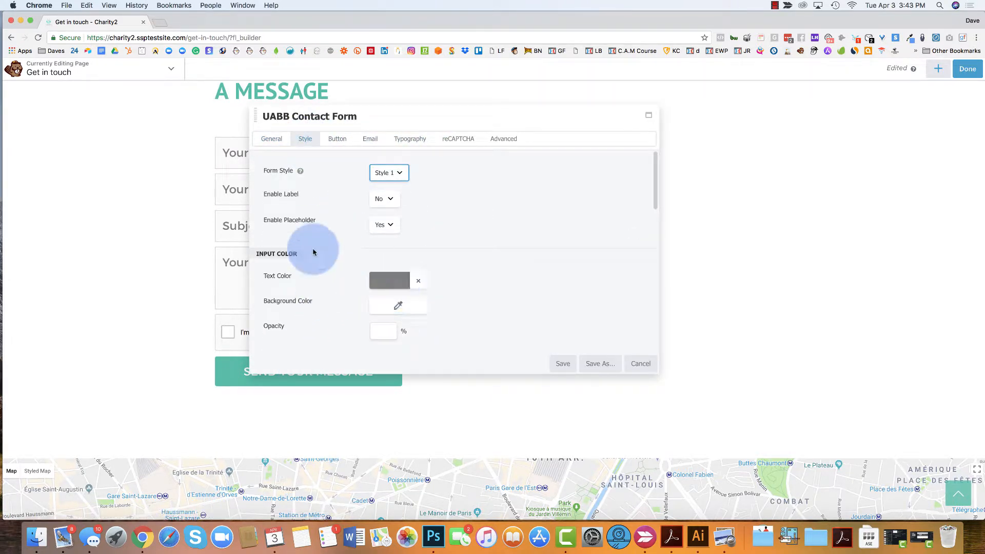
left_click(382, 286)
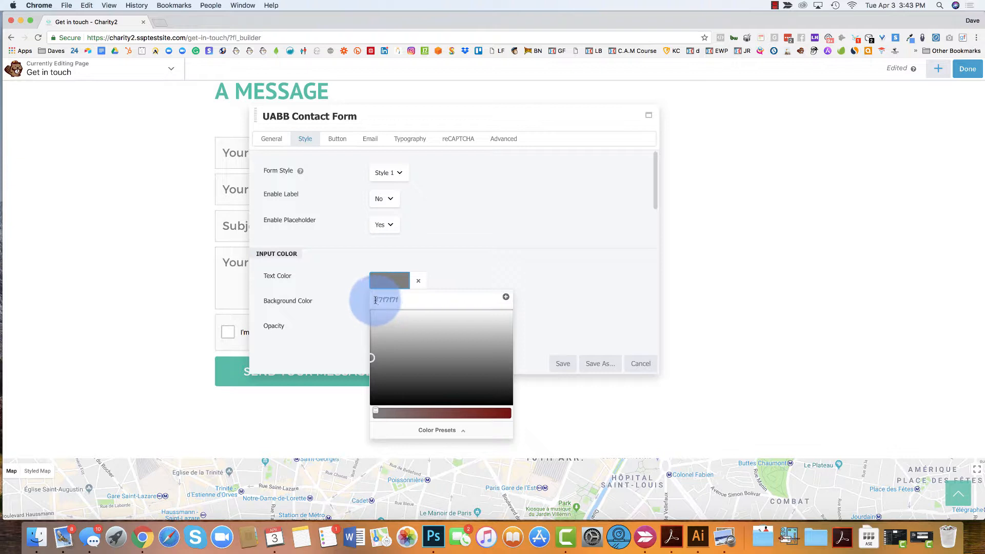
left_click_drag(375, 300, 400, 301)
left_click(401, 301)
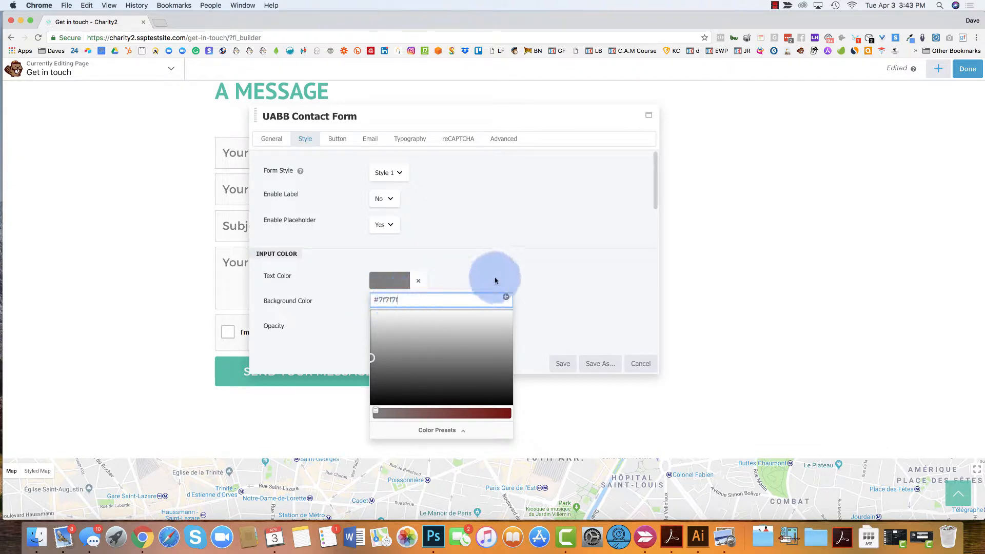
left_click(455, 438)
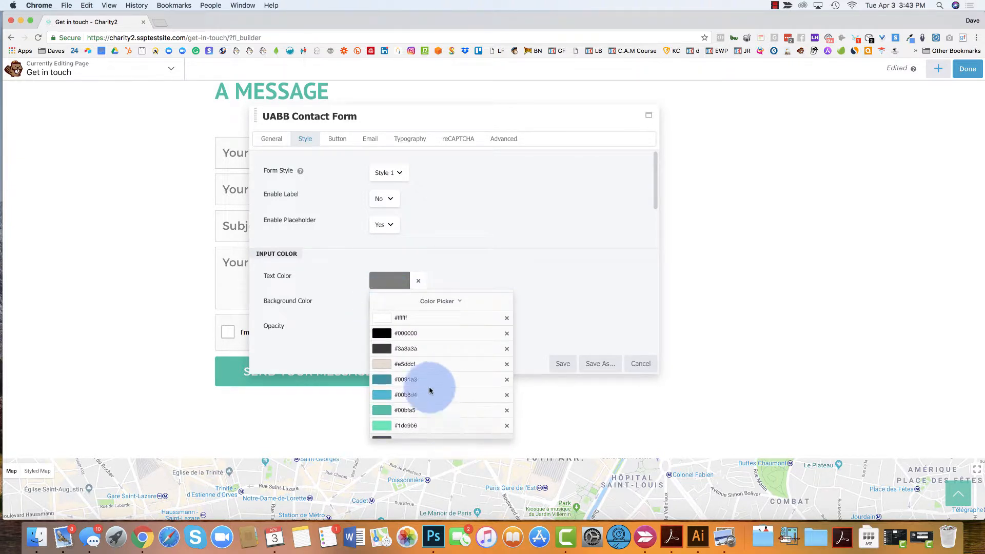
scroll(409, 321, "down", 2)
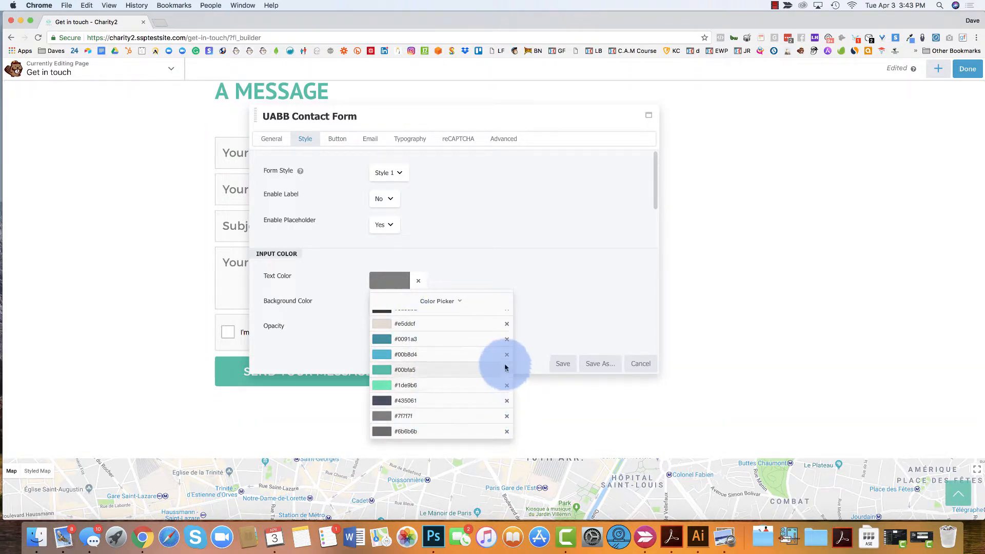
left_click(508, 244)
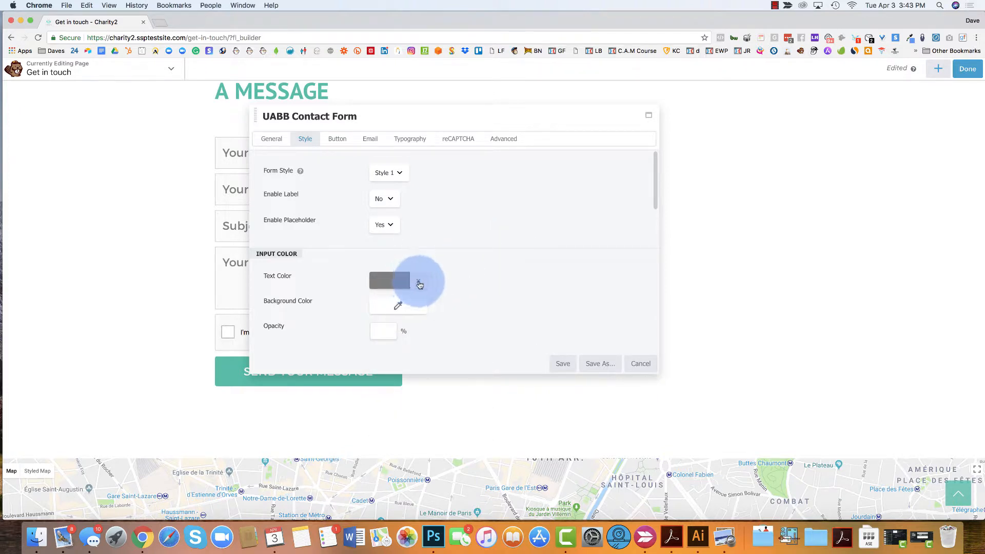
left_click(391, 281)
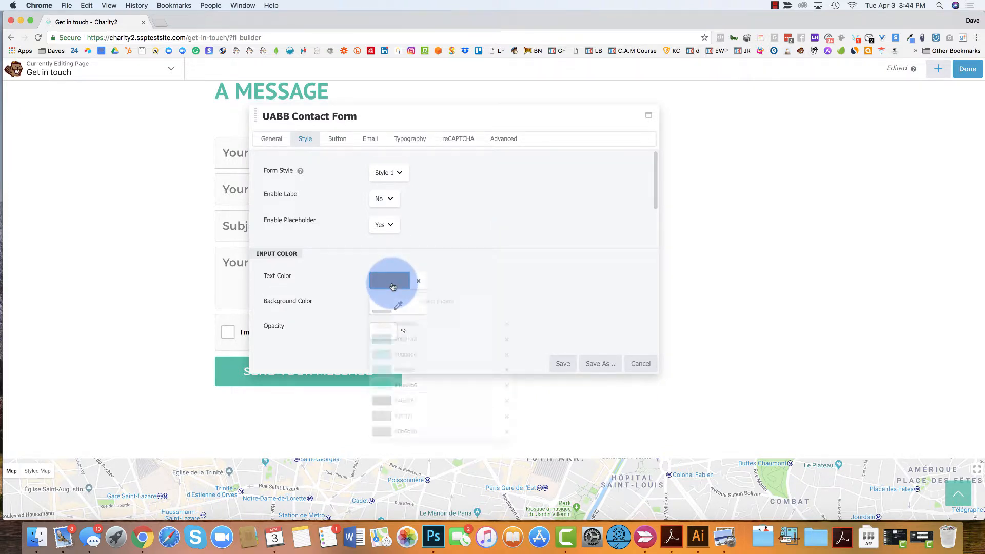
Pick magenta #e01d9f as the form text colour and save it as a preset
left_click(444, 307)
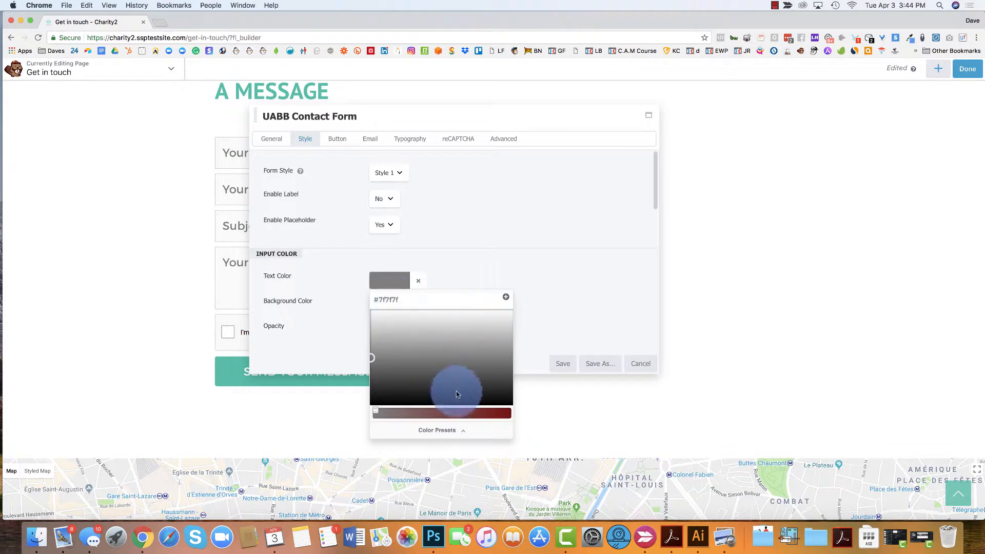
left_click_drag(376, 412, 491, 411)
left_click_drag(376, 361, 505, 322)
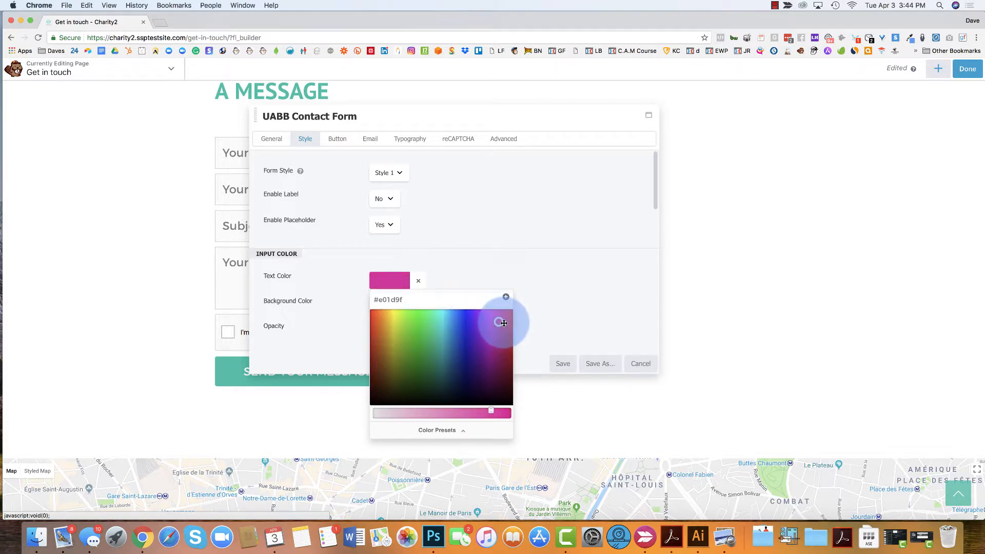
left_click(506, 297)
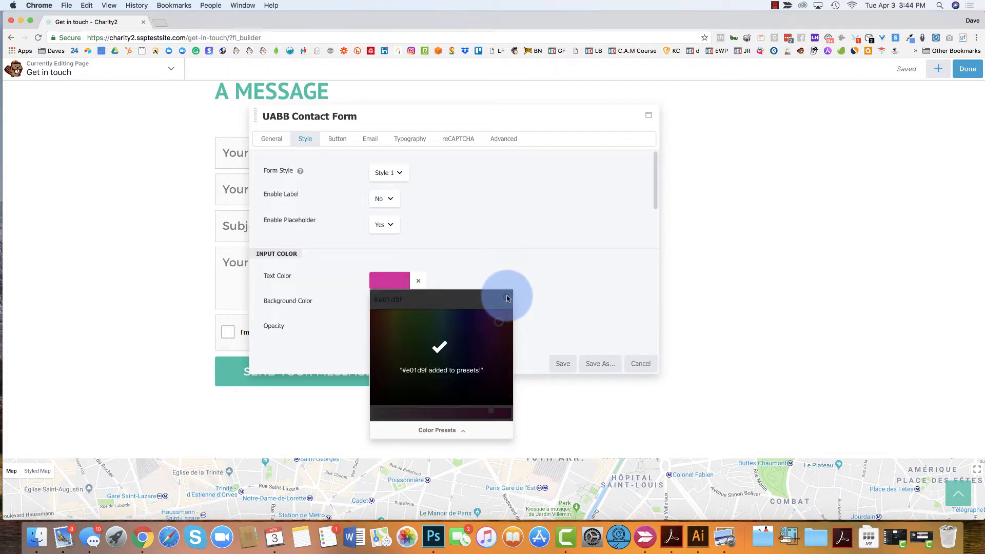
left_click(399, 282)
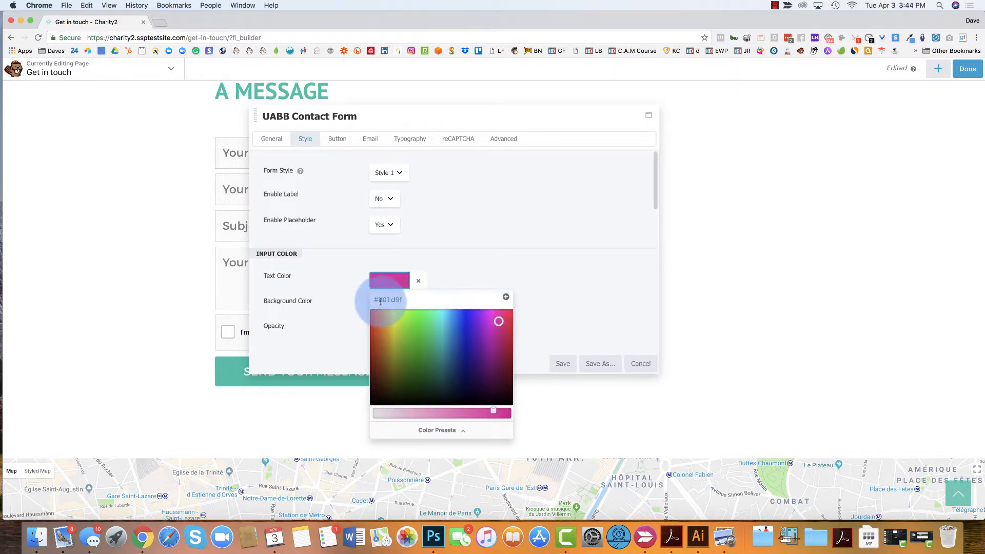
Enter e8e8e8 as the text colour, save it as a preset, and review the presets list
double_click(409, 300)
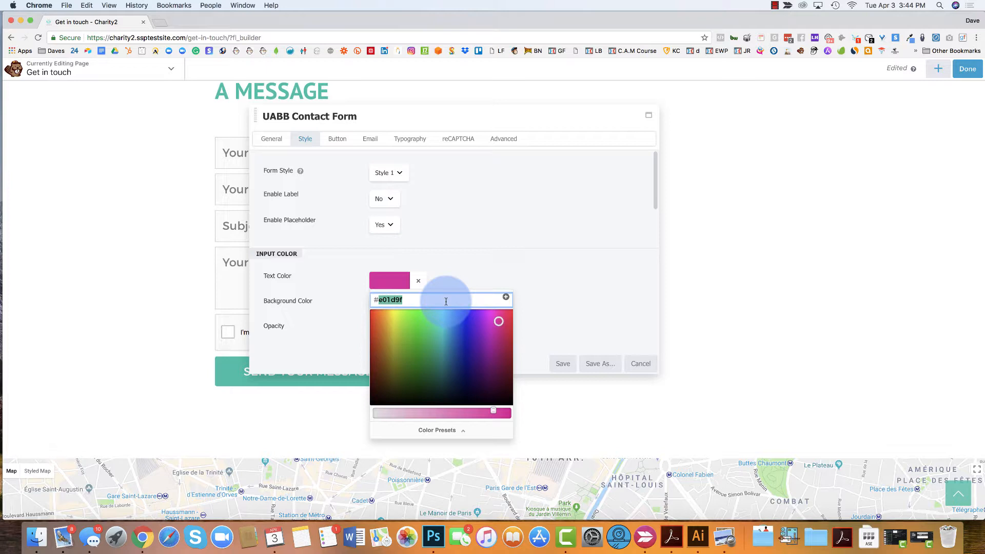
type("e8e8e8")
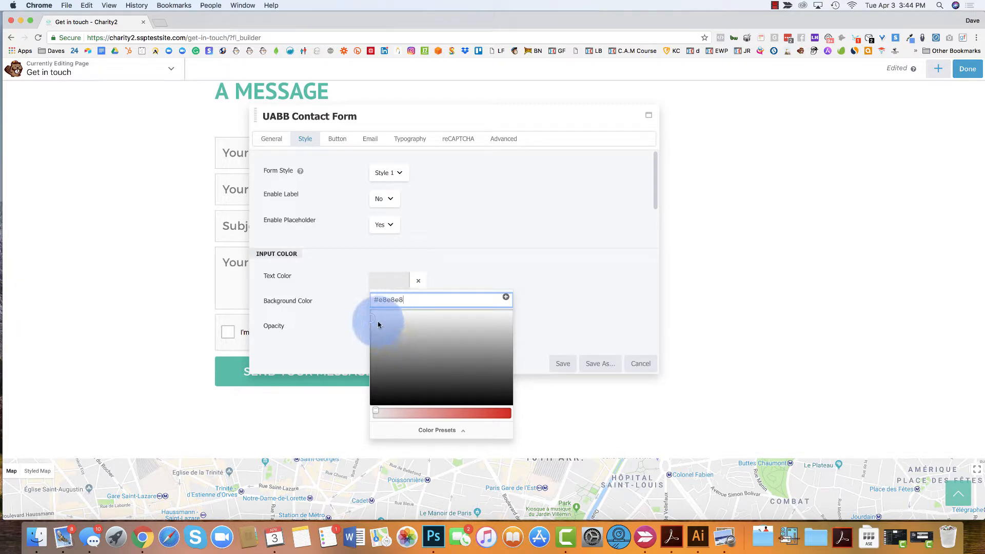
left_click(506, 297)
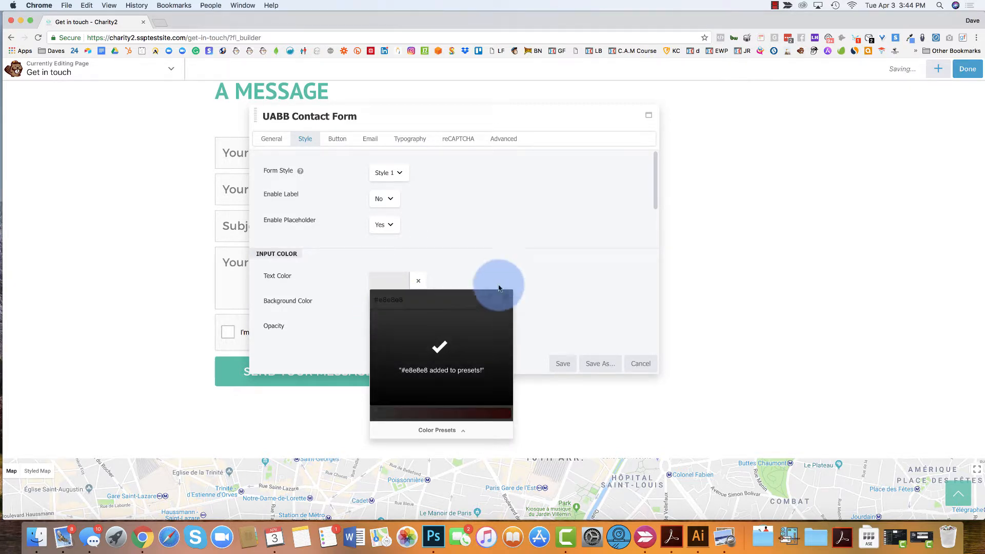
left_click(488, 267)
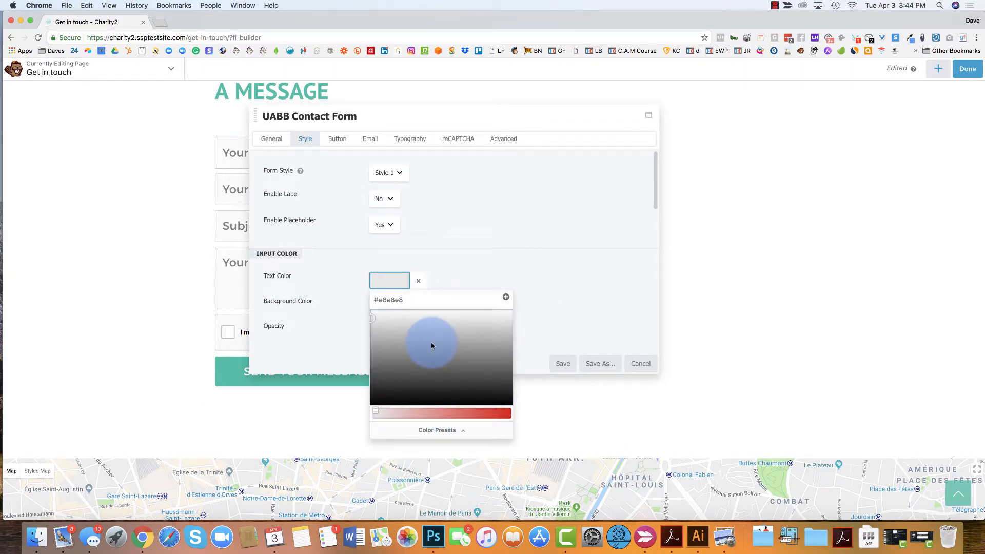
left_click(437, 431)
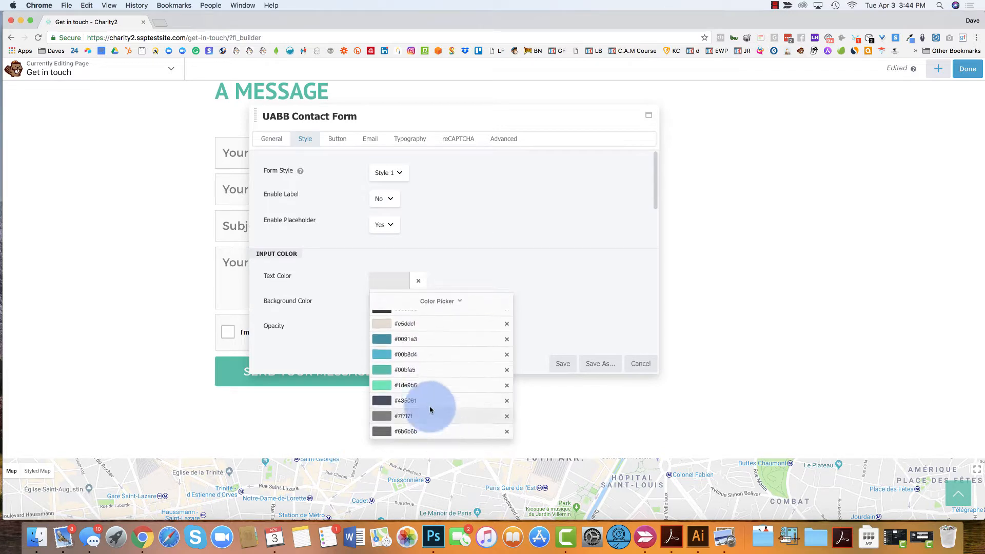
left_click(543, 222)
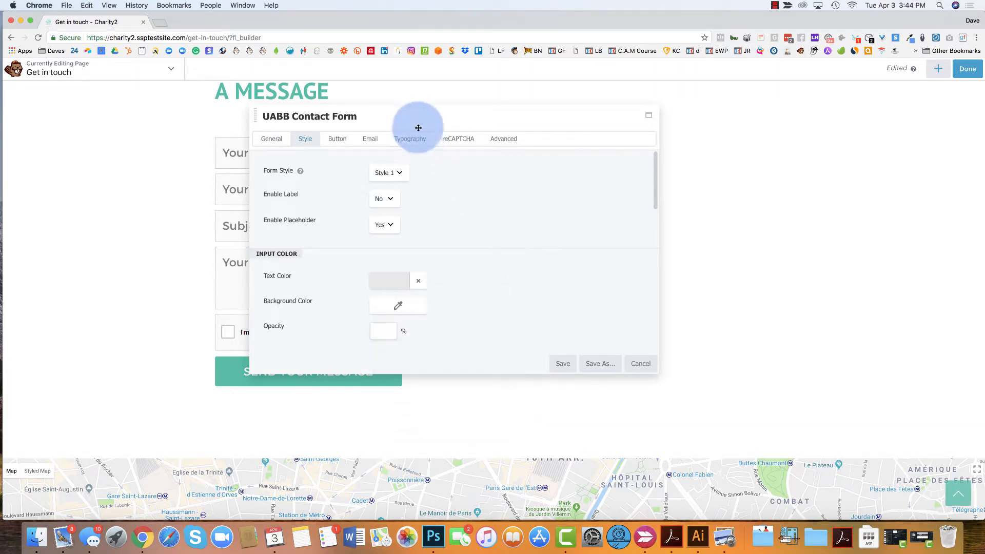
Look over the form's Typography settings, then cancel the contact form settings
left_click(406, 142)
scroll(464, 251, "down", 5)
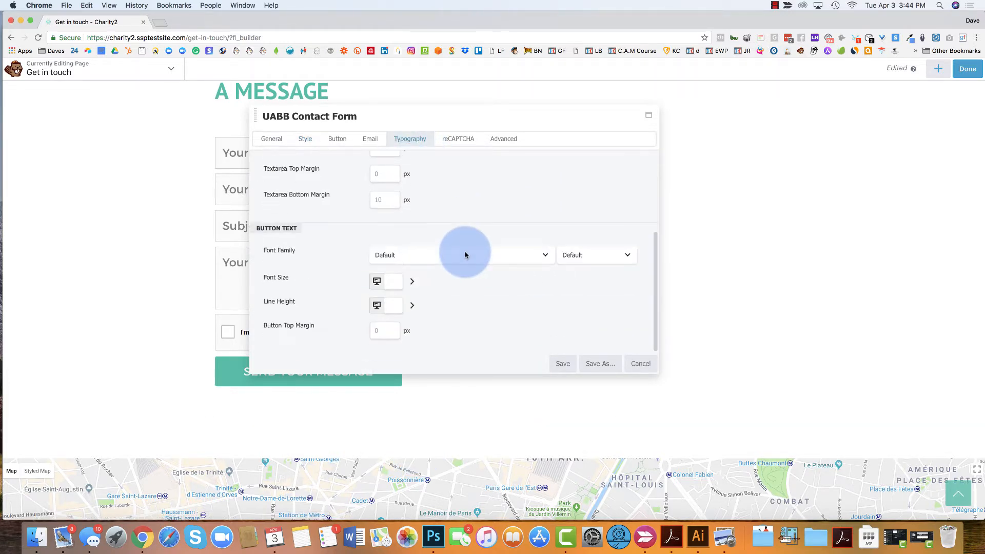
scroll(459, 288, "up", 5)
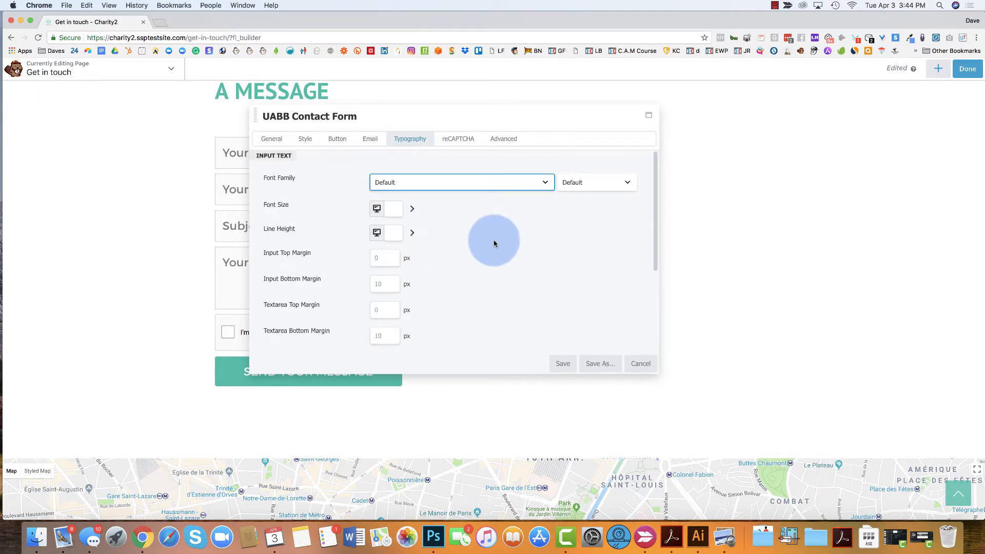
scroll(544, 298, "down", 2)
scroll(468, 257, "up", 2)
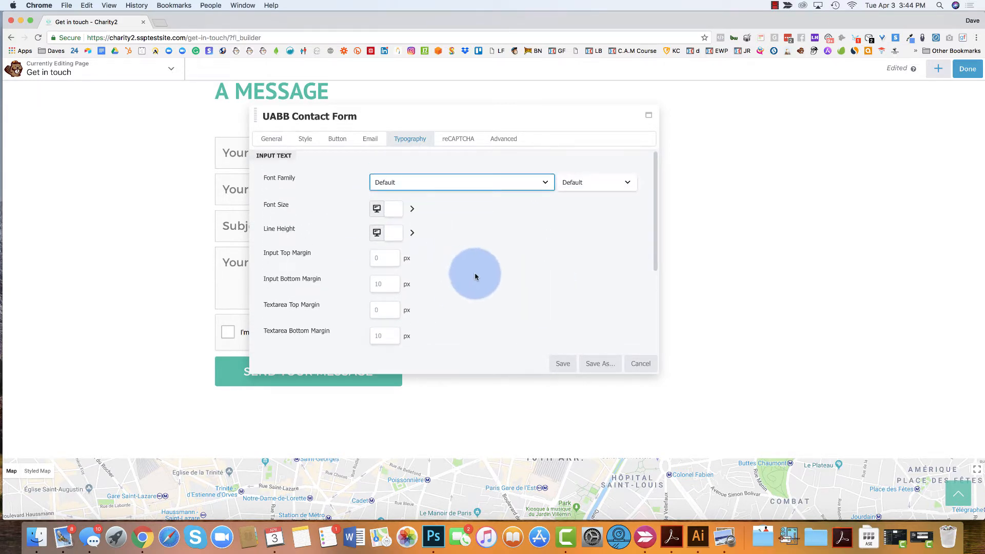
scroll(475, 273, "down", 5)
scroll(475, 277, "up", 5)
left_click(640, 363)
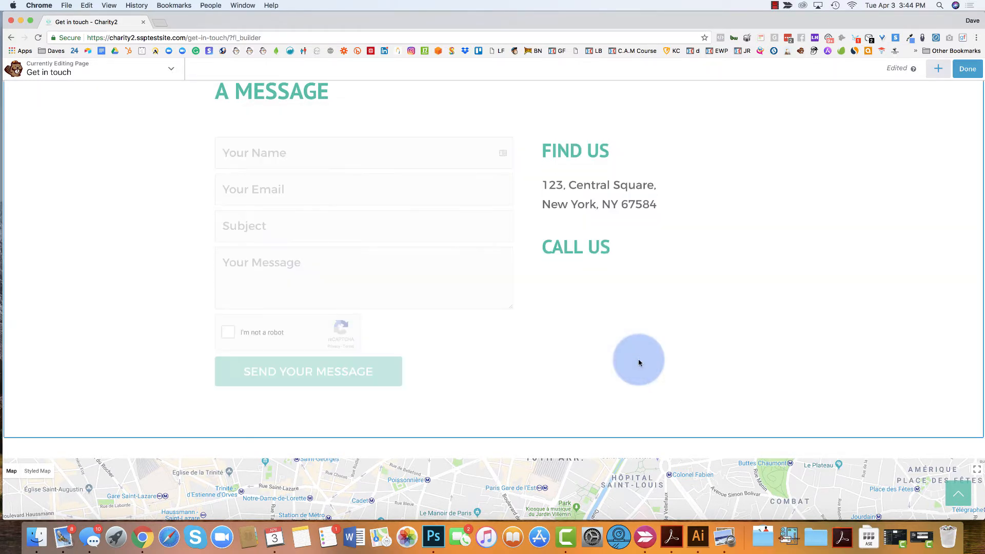
scroll(387, 119, "up", 5)
left_click(285, 300)
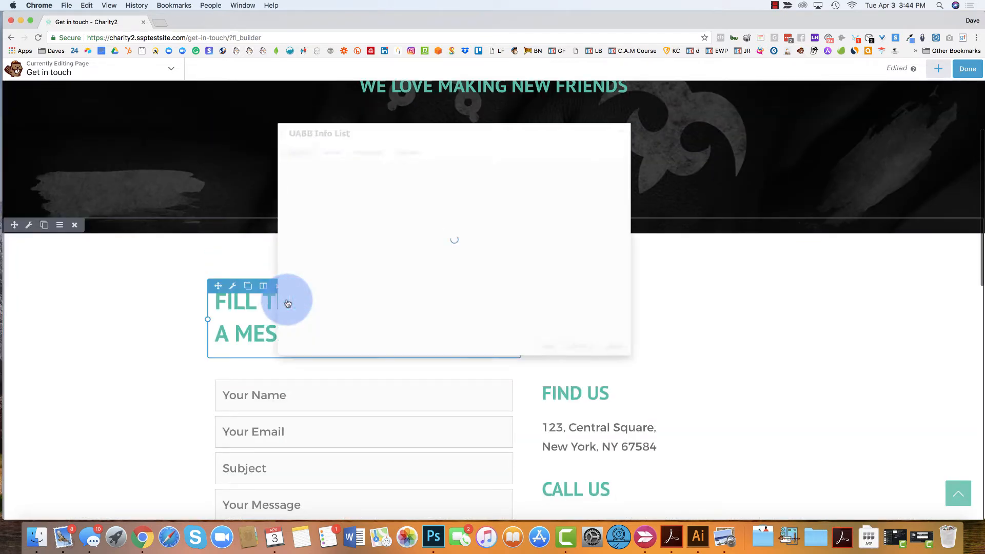
left_click(355, 138)
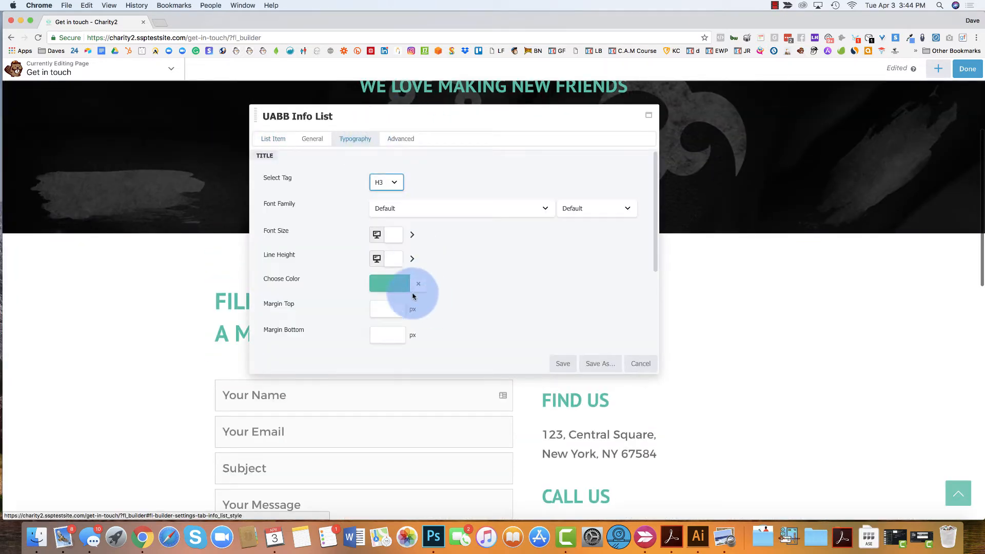
left_click(385, 293)
left_click(455, 432)
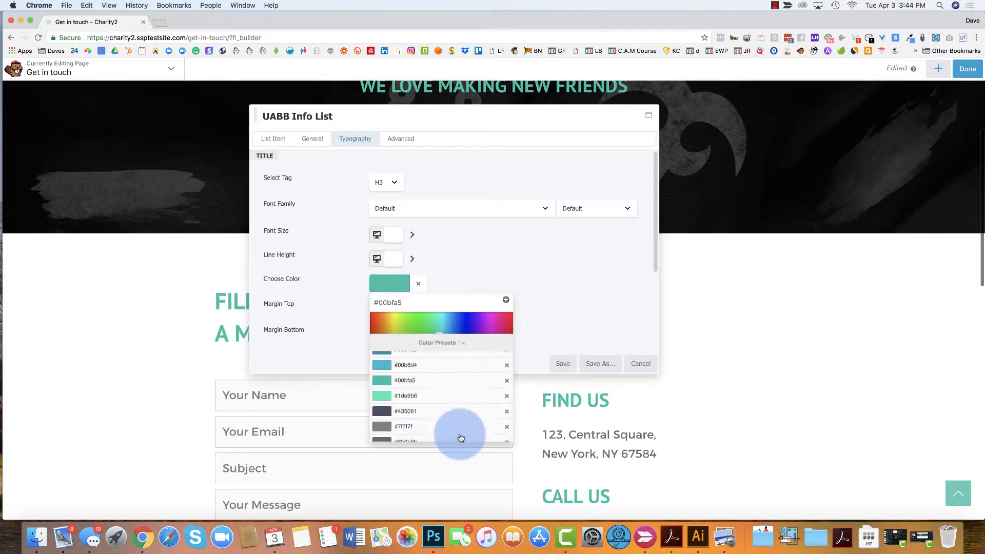
scroll(423, 390, "down", 3)
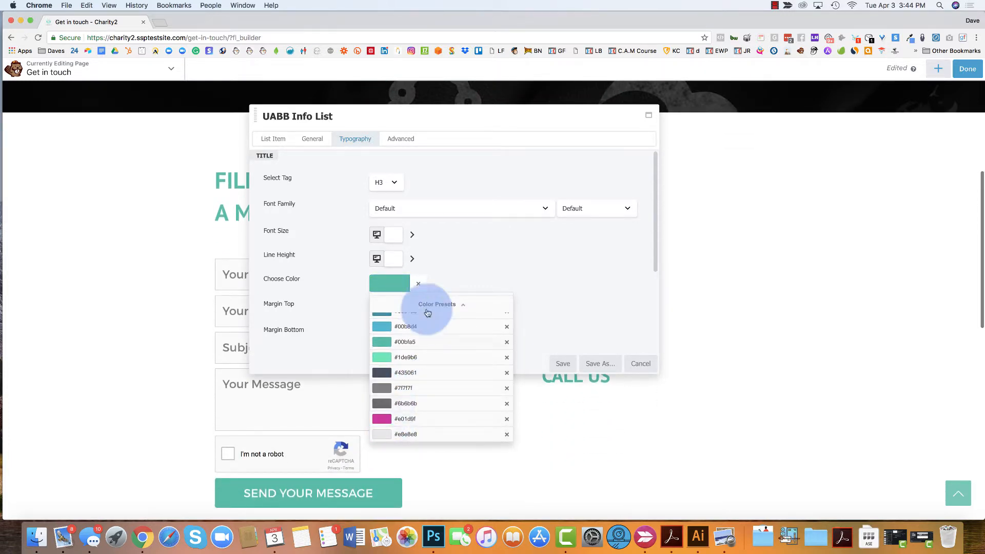
left_click(544, 237)
left_click(642, 362)
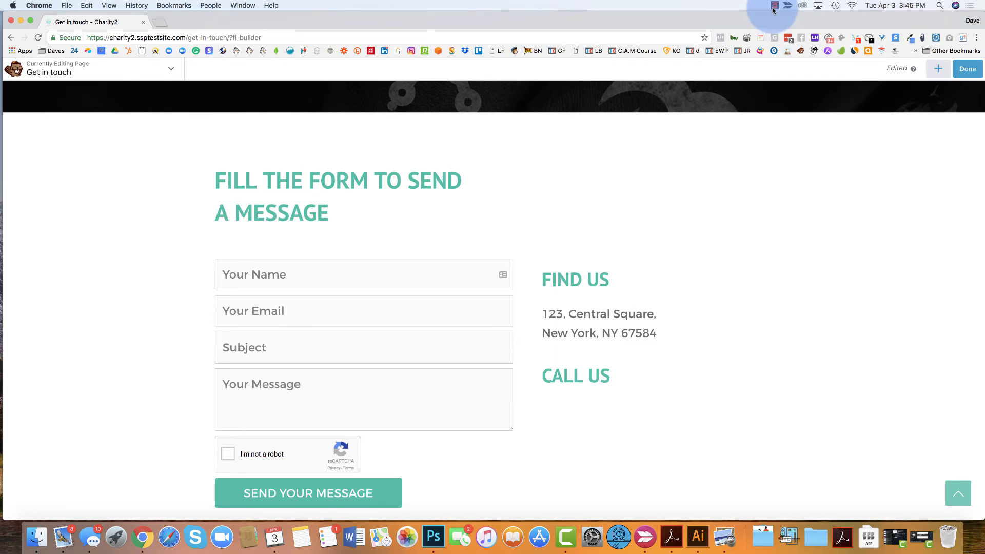
left_click(775, 6)
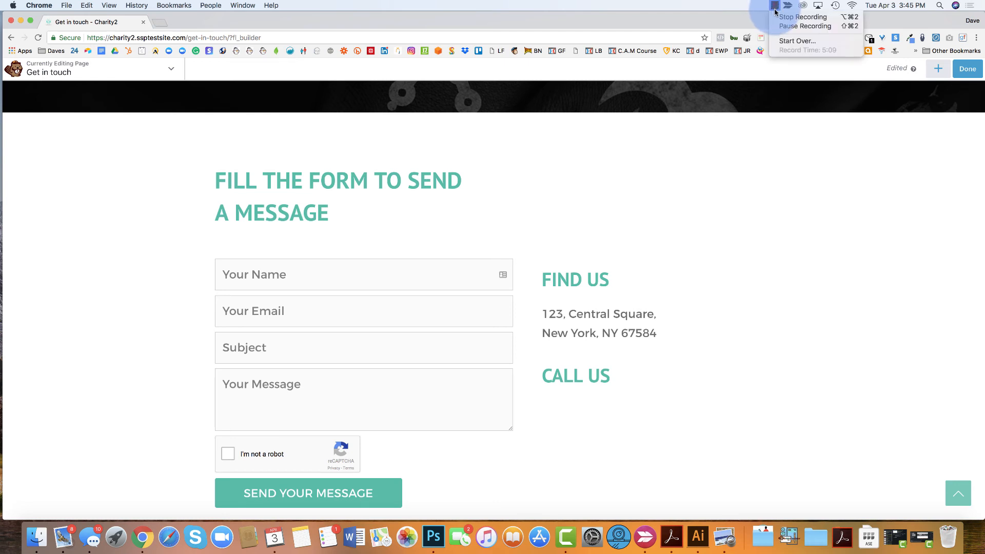